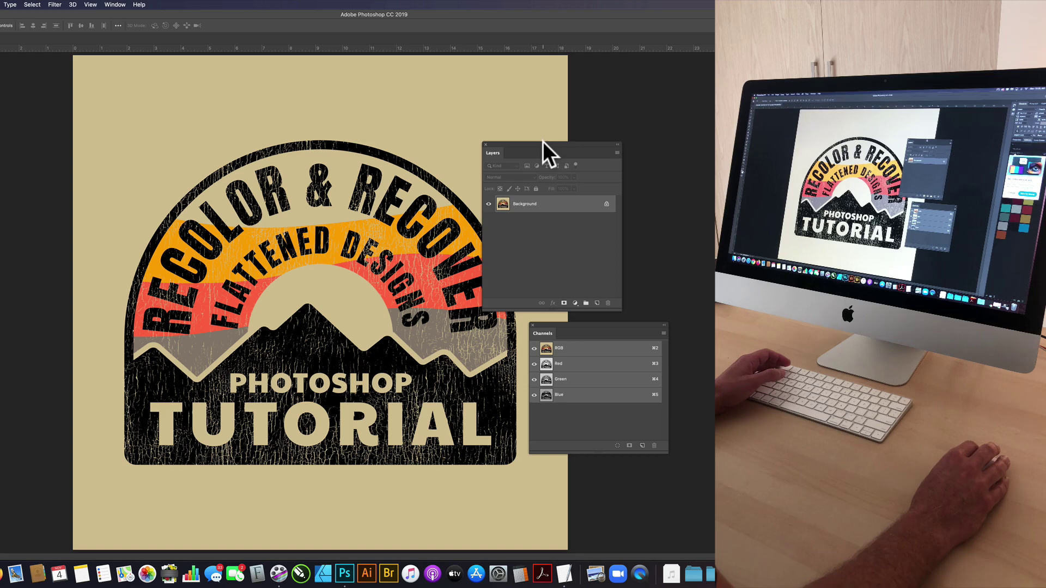
Stack the Layers panel above the Channels panel beside the badge canvas
drag(542, 141, 571, 140)
mouse_move(603, 334)
mouse_down()
mouse_move(578, 333)
mouse_move(577, 321)
mouse_move(590, 320)
mouse_up()
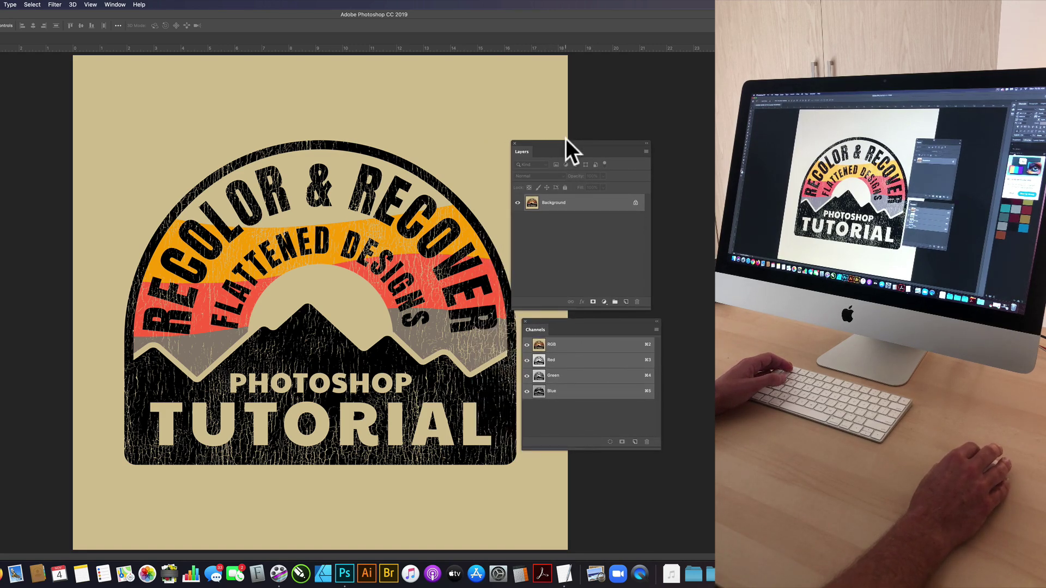
drag(565, 138, 578, 139)
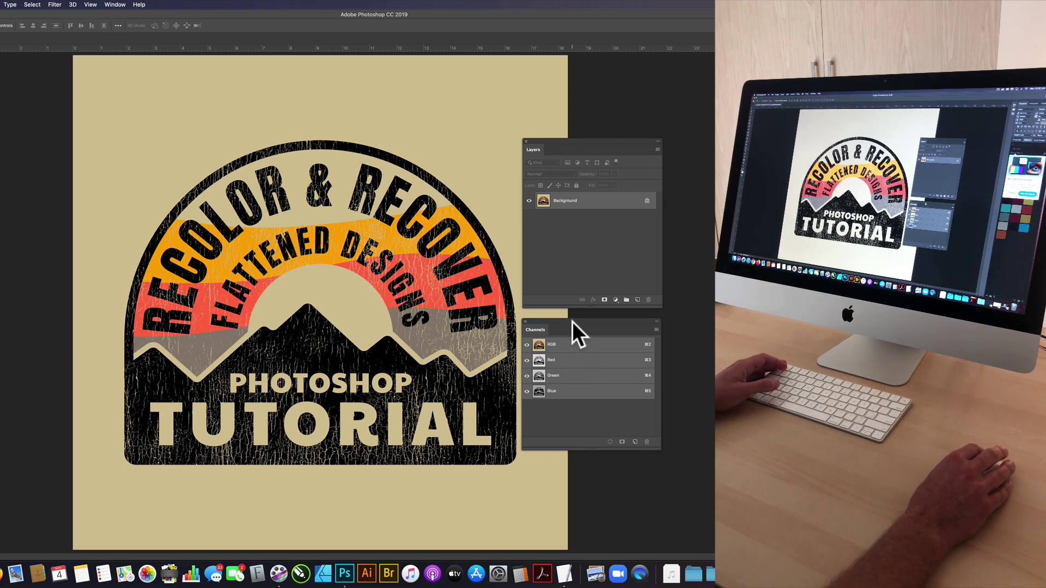
Preview the Red, Green and Blue channels one at a time, ending on Red
drag(572, 322, 571, 318)
click(572, 357)
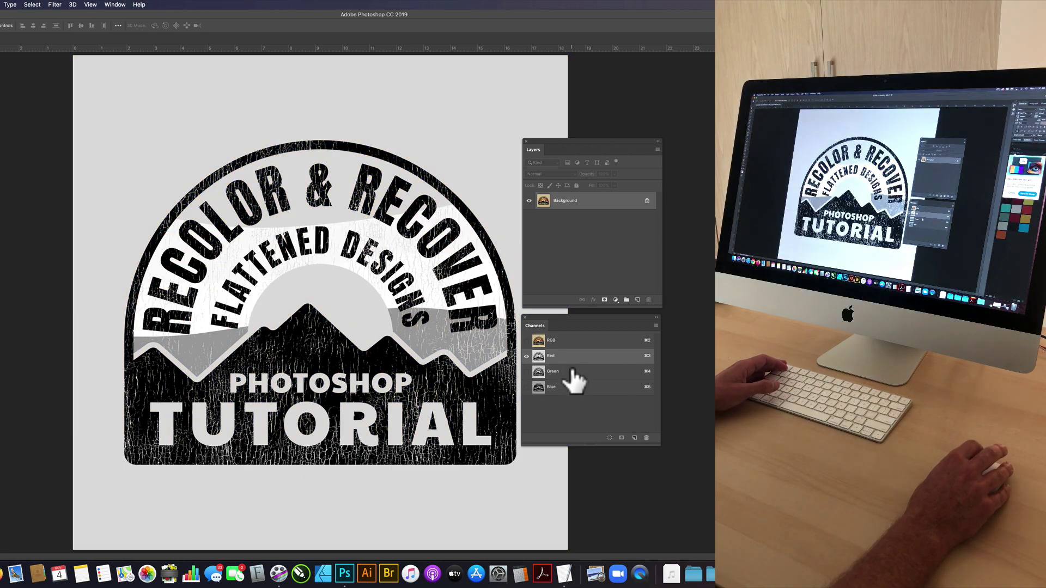
click(569, 371)
click(570, 388)
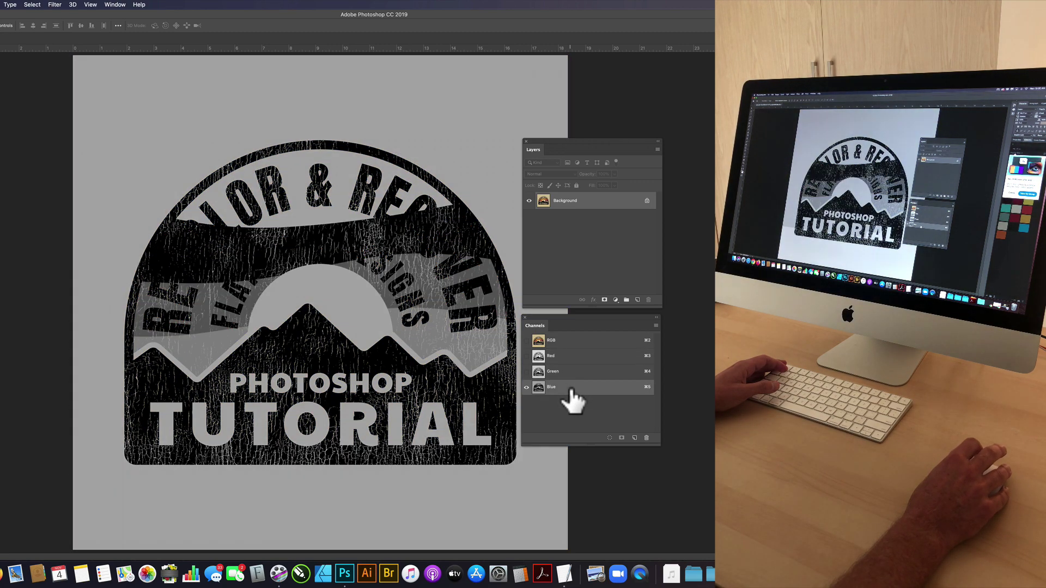
click(572, 357)
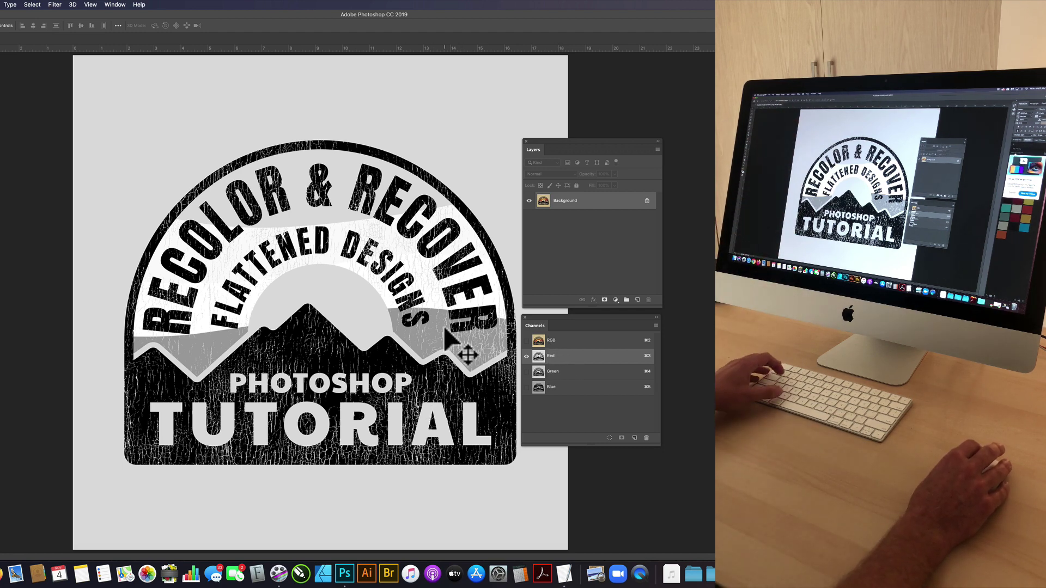
Load the Red channel as a selection and copy it onto a new Layer 1
super+click(526, 354)
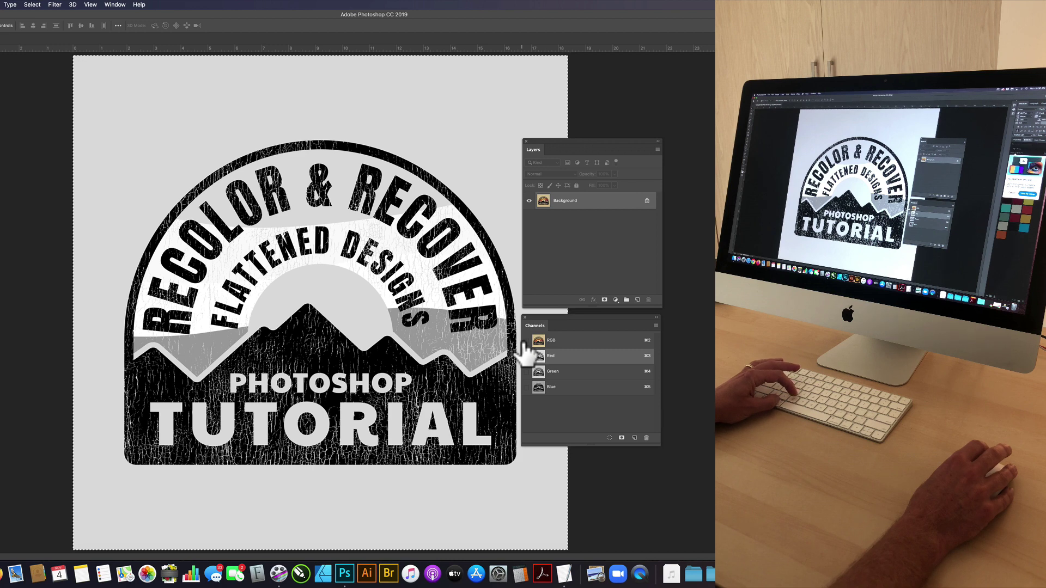
click(567, 341)
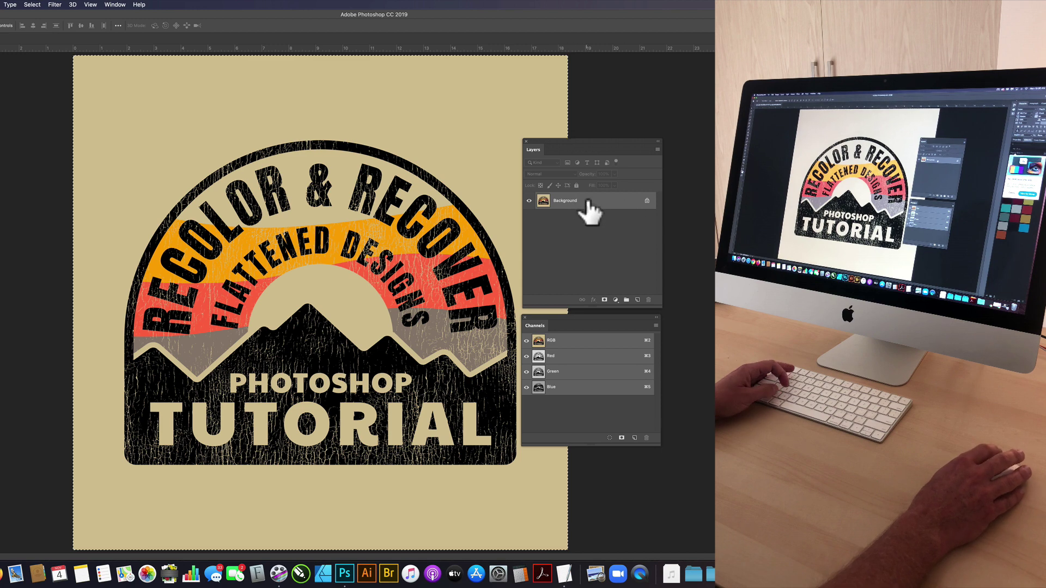
drag(578, 202, 583, 208)
key(super+v)
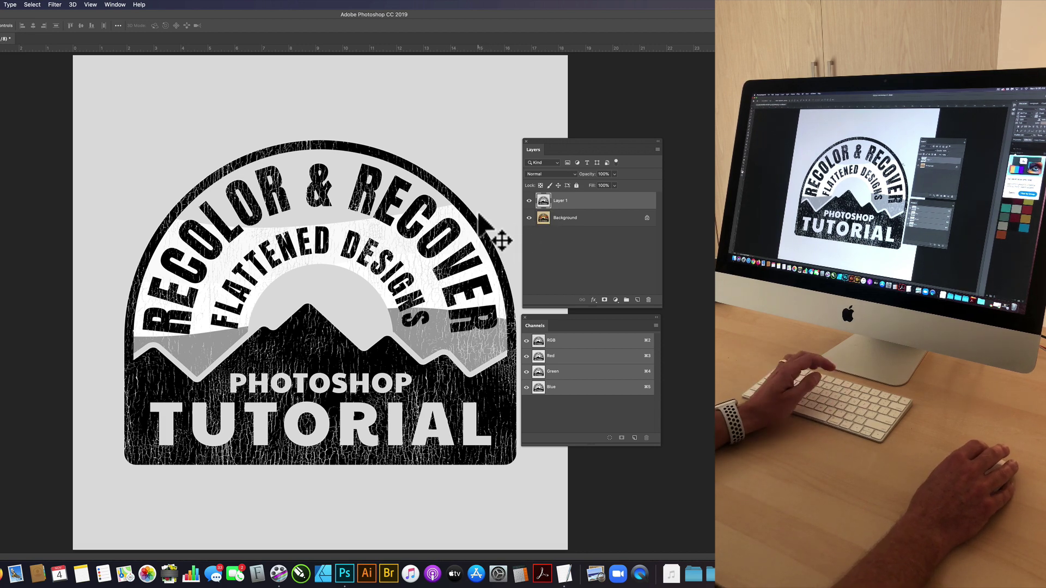
Set Levels on Layer 1 with the white input slider at 163
key(super+l)
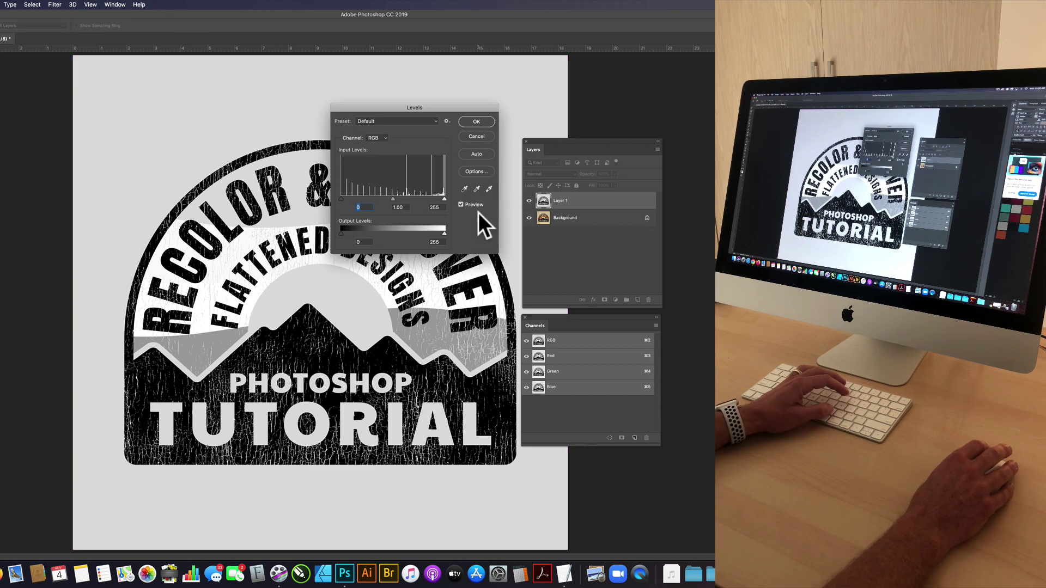
drag(376, 108, 370, 76)
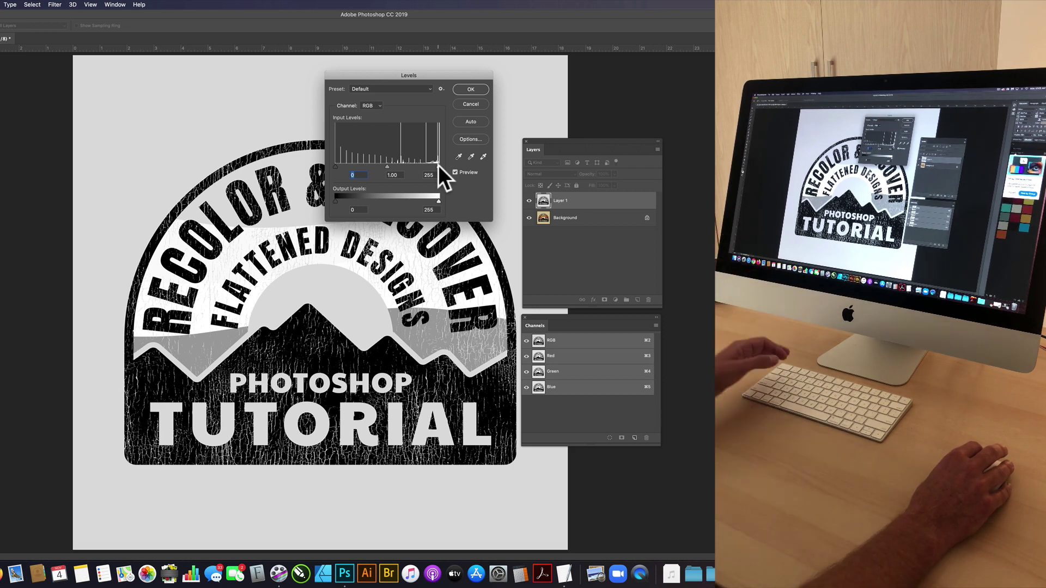
drag(437, 165, 400, 168)
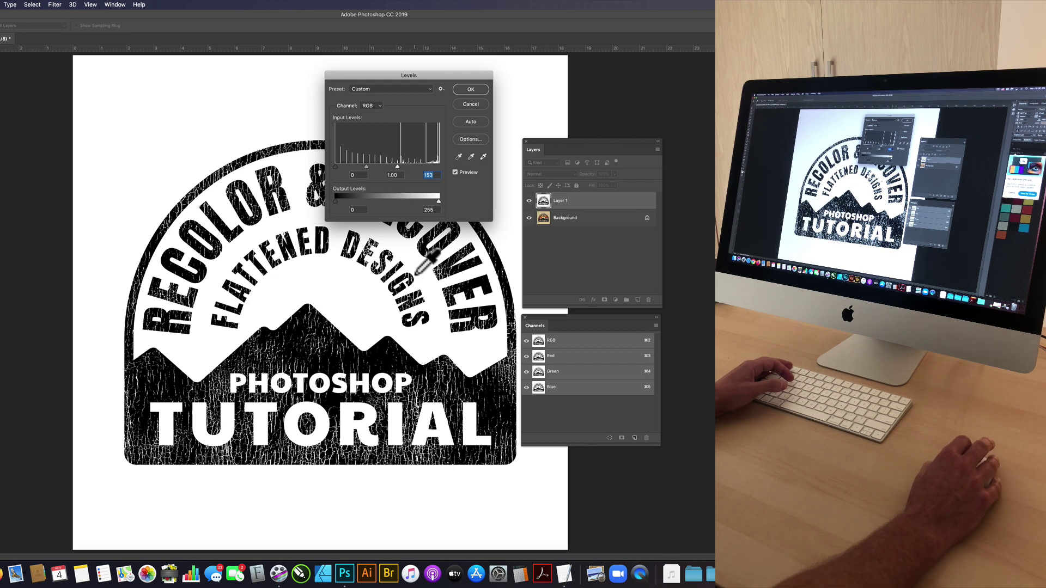
Apply the Levels, then load the RGB luminosity as a selection and invert it
click(477, 90)
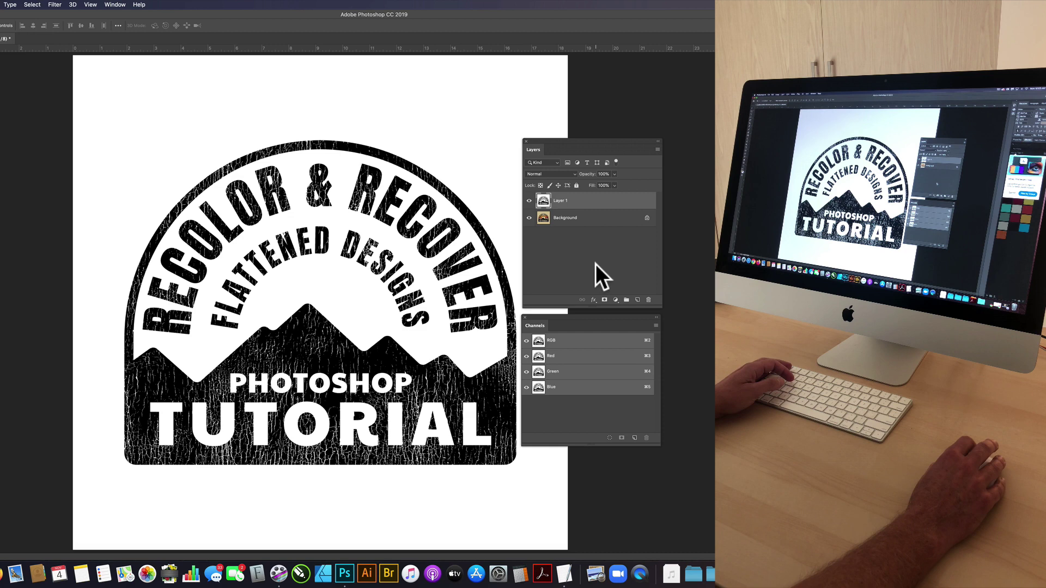
drag(553, 342, 558, 344)
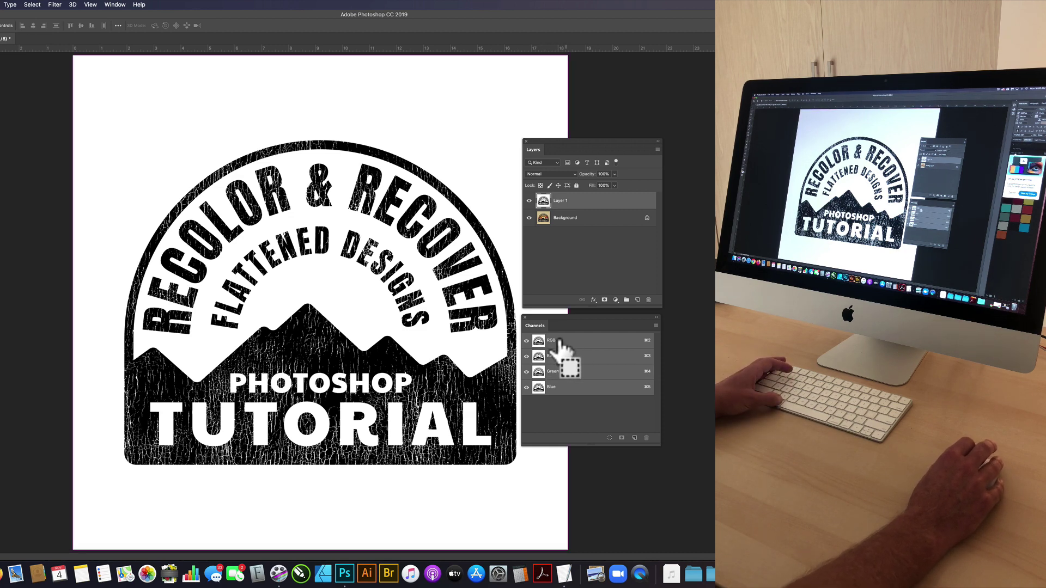
drag(558, 343, 561, 350)
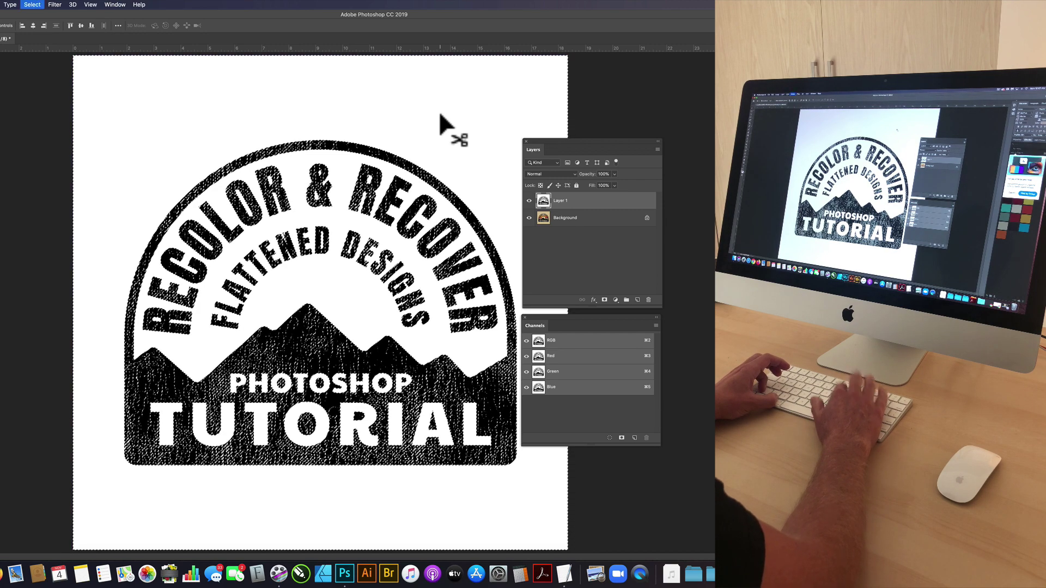
key(super+d)
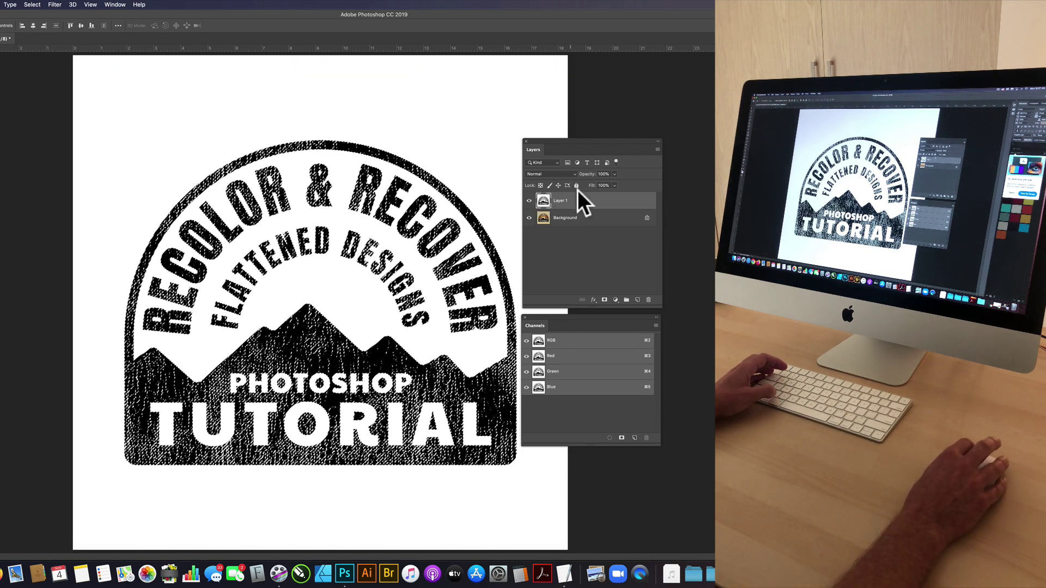
Fill the ink selection with black on a new Layer 2, hiding Layer 1 and Background
click(638, 300)
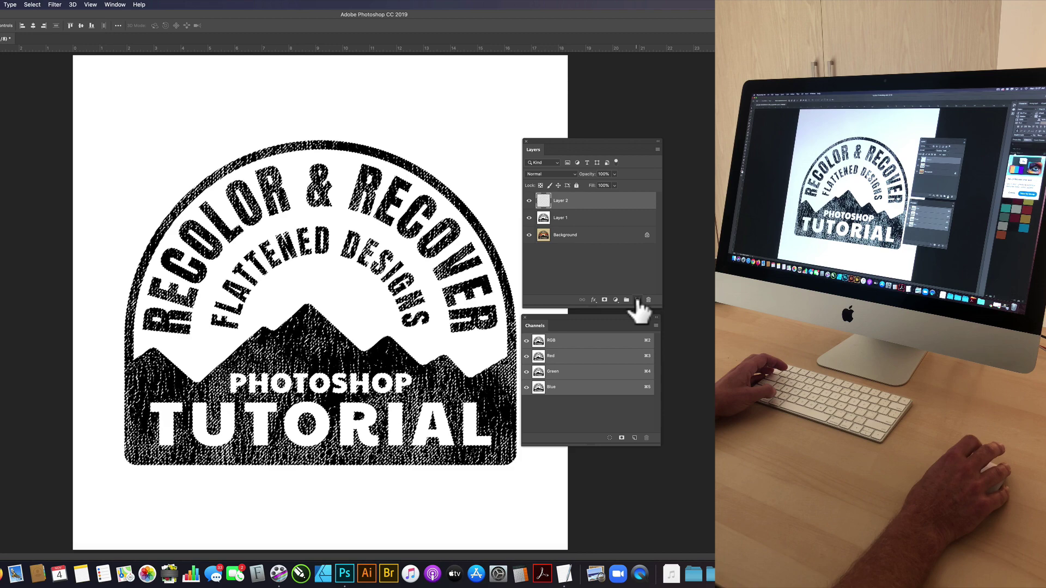
click(529, 218)
click(528, 235)
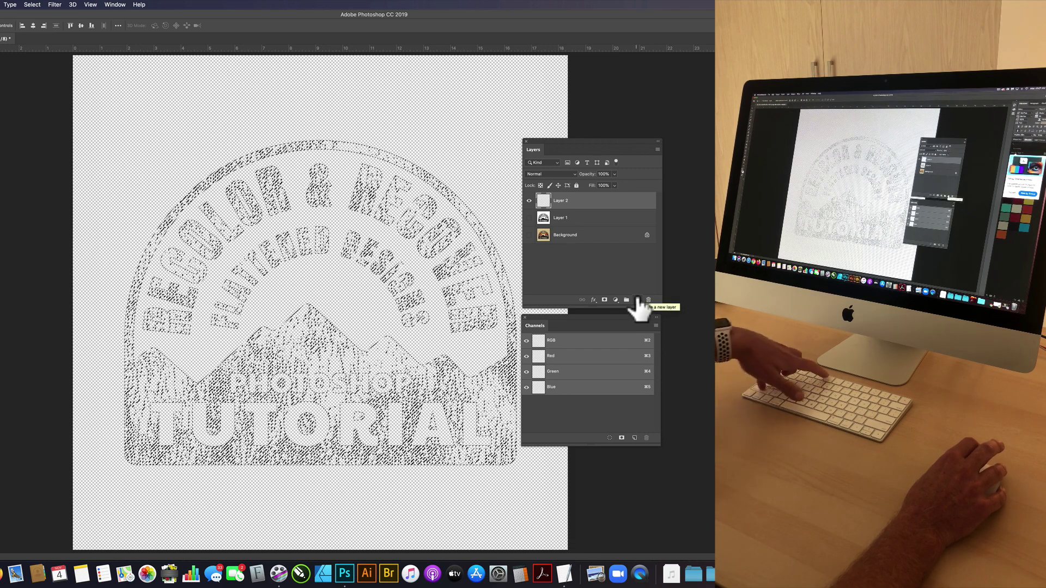
key(shift+BackSpace)
click(410, 235)
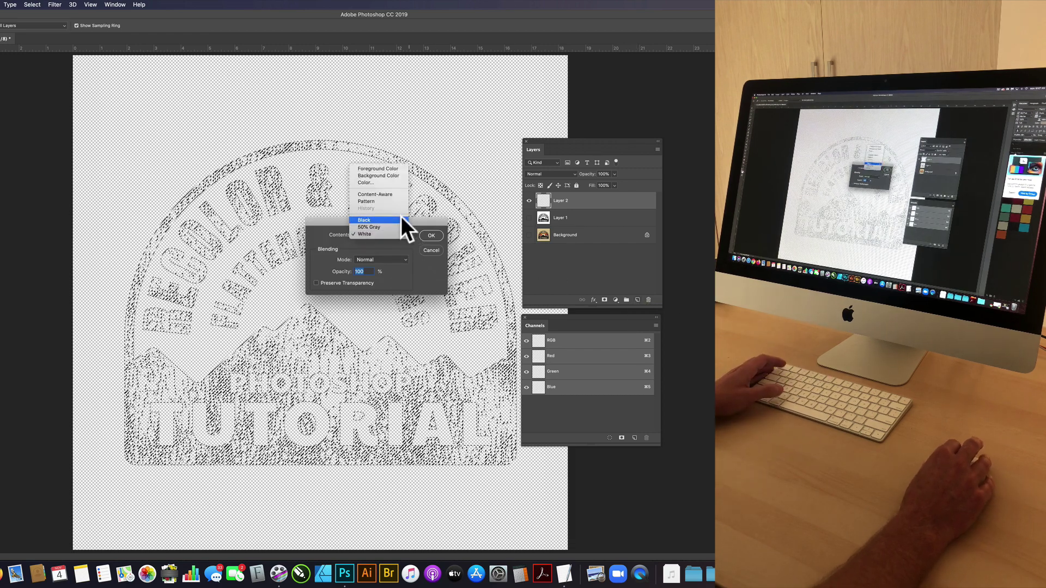
click(420, 221)
click(436, 234)
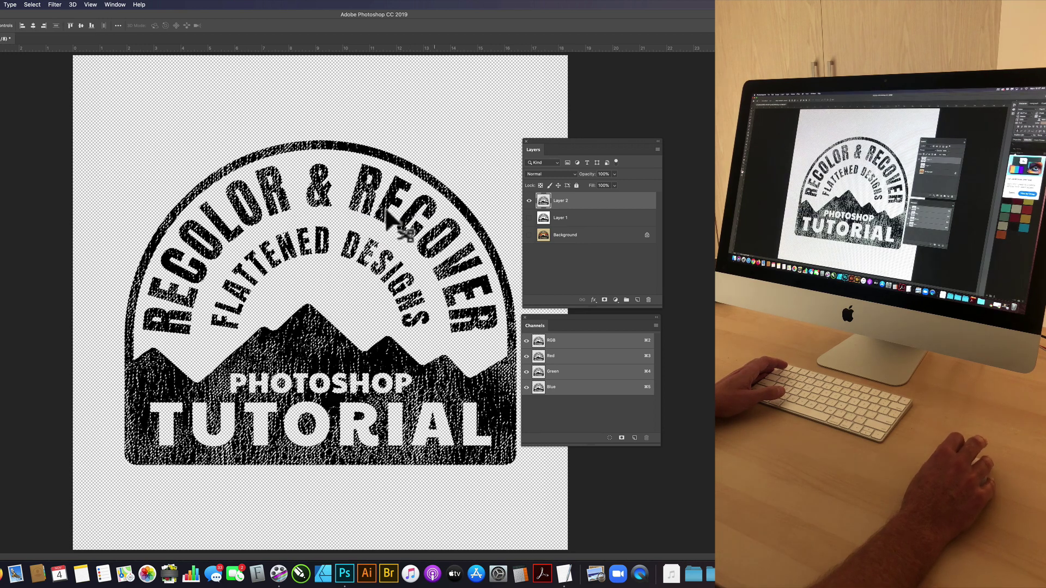
key(super+d)
key(m)
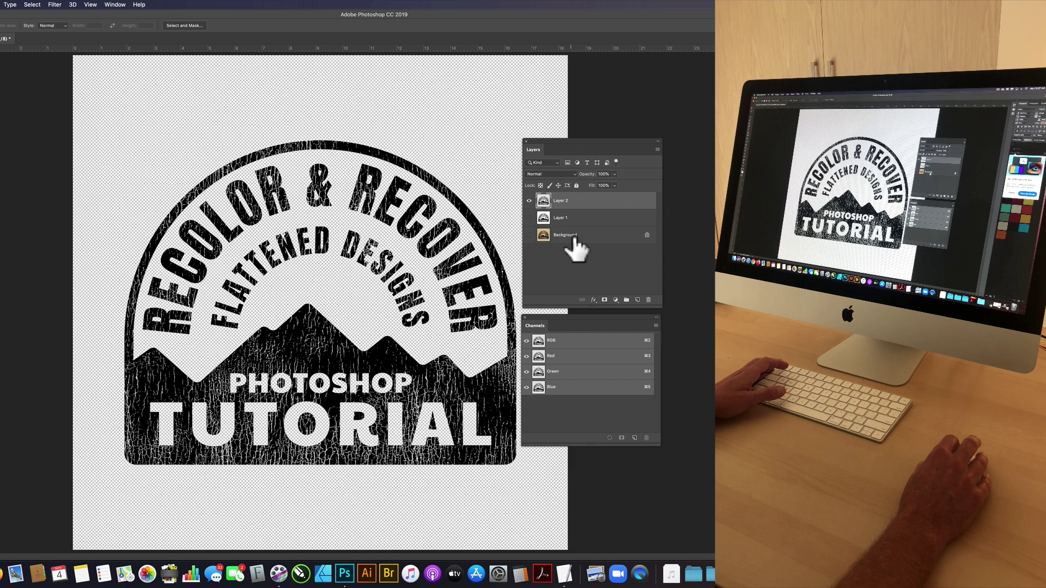
Insert a new Layer 3 just above the Background and fill it with solid white
click(615, 237)
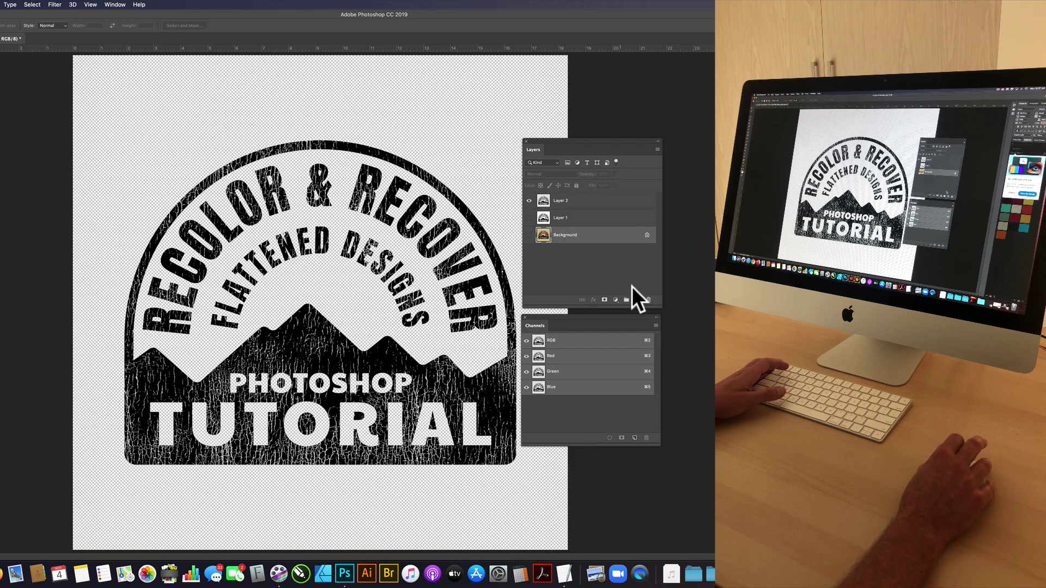
click(637, 300)
drag(602, 247, 597, 261)
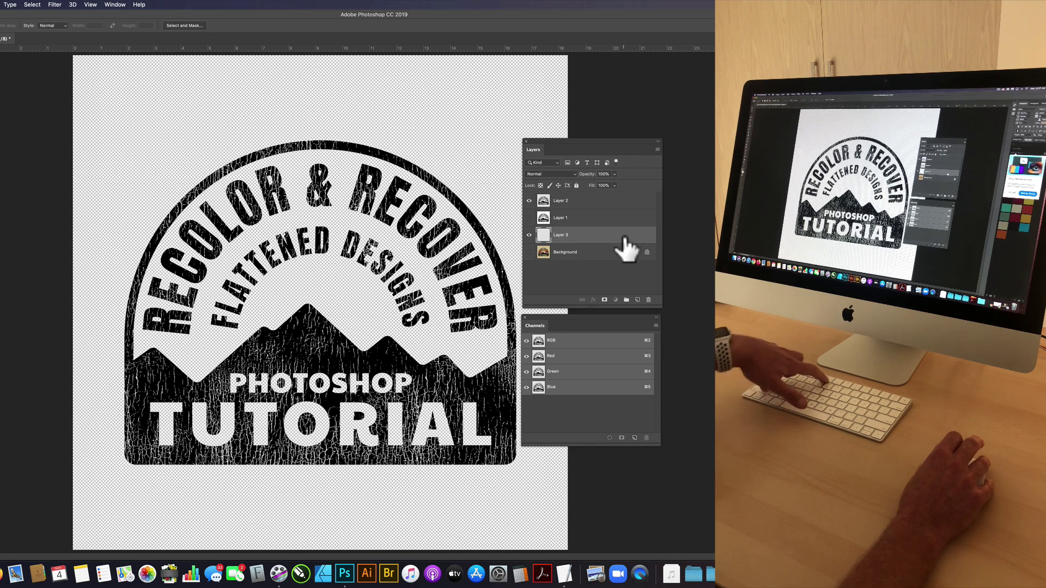
key(shift+BackSpace)
click(403, 233)
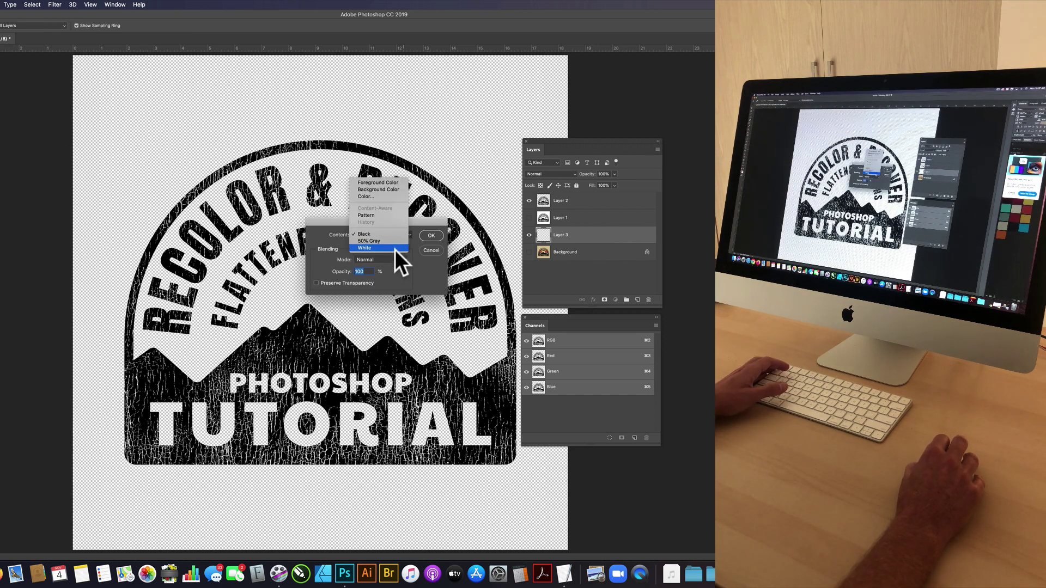
click(395, 249)
click(430, 235)
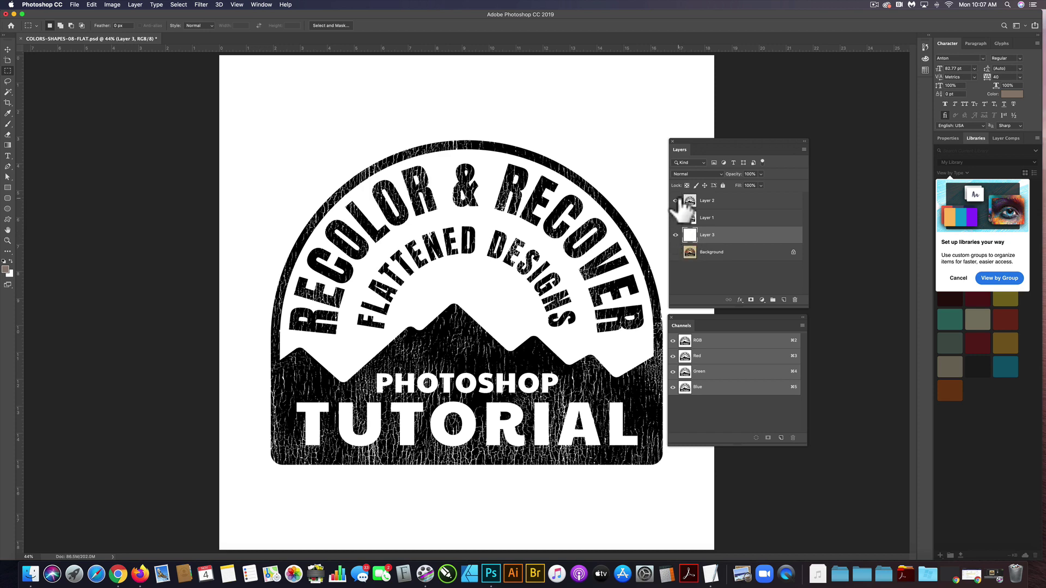
Show only the Background, load the Red channel as a selection, and copy it into Layer 4 above Layer 2
drag(678, 203, 678, 273)
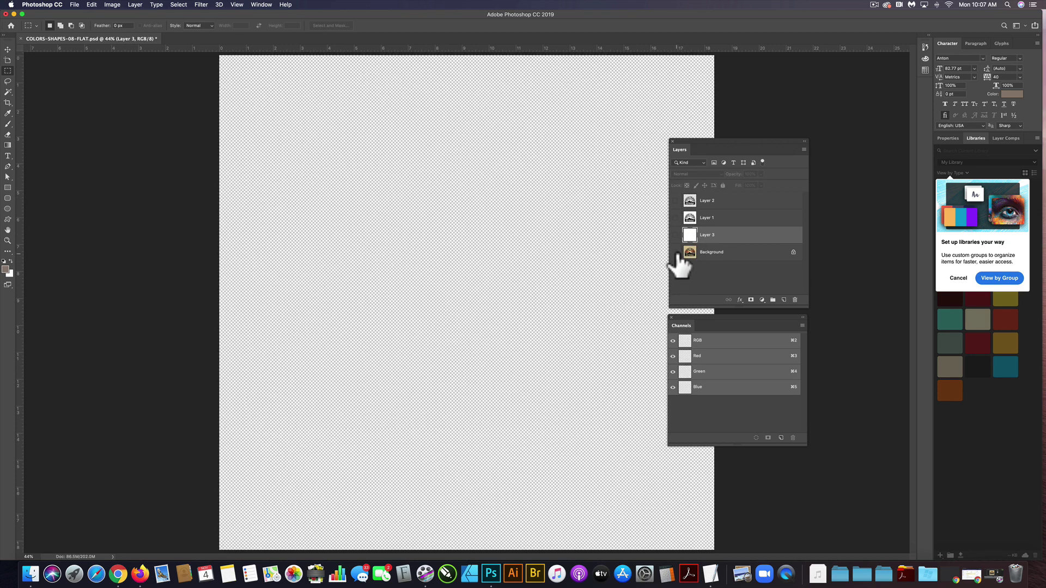
click(676, 252)
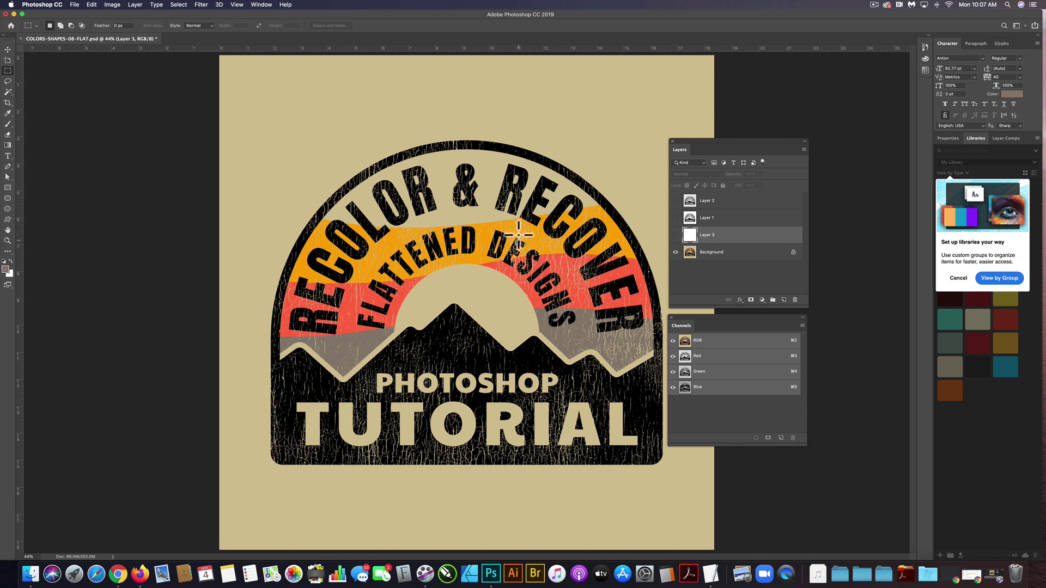
click(734, 360)
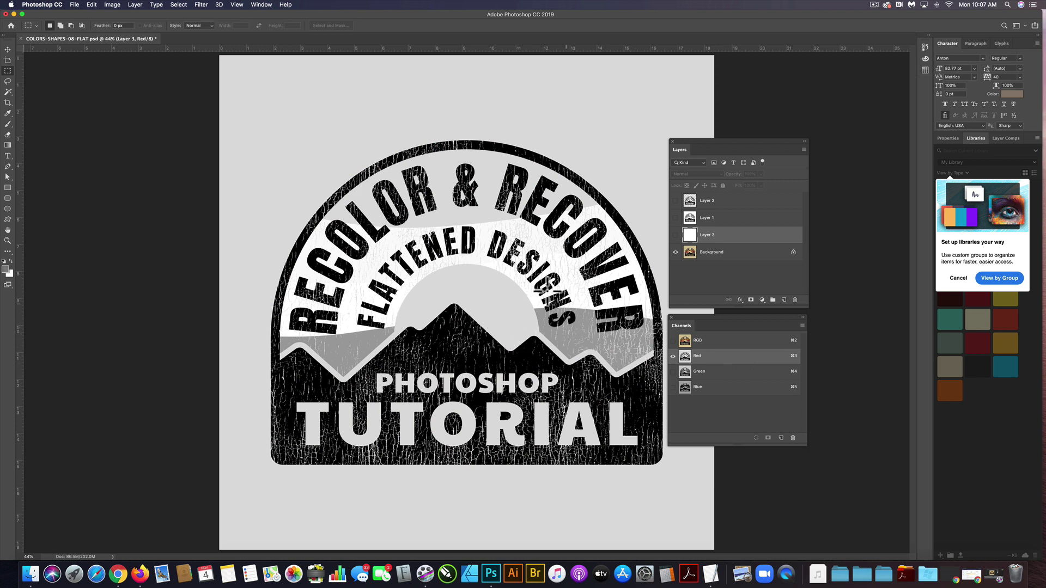
super+click(710, 355)
click(716, 340)
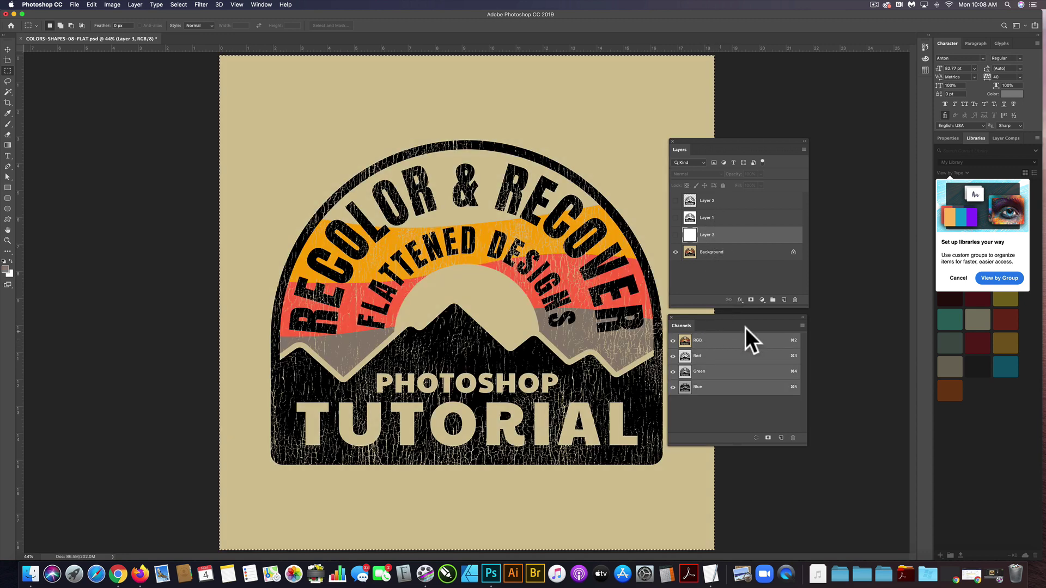
click(738, 206)
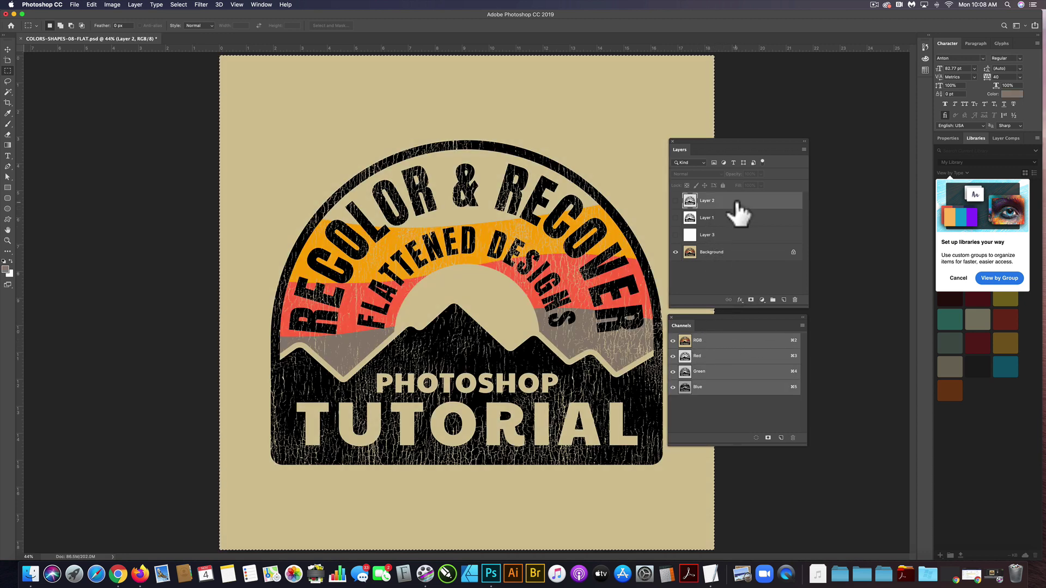
key(super+v)
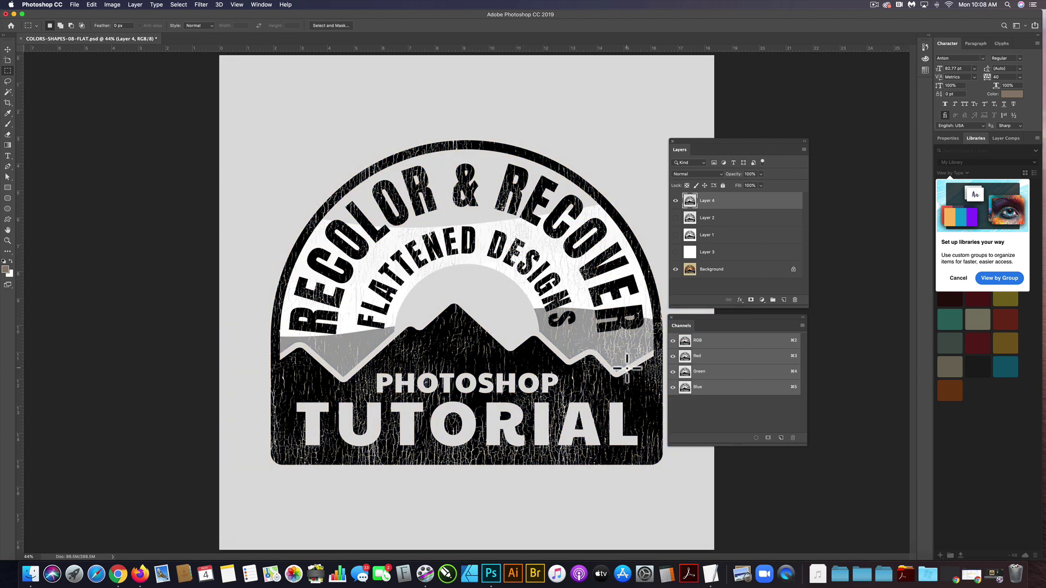
Apply Levels to Layer 4 with black input 166 and white input 180
key(super+l)
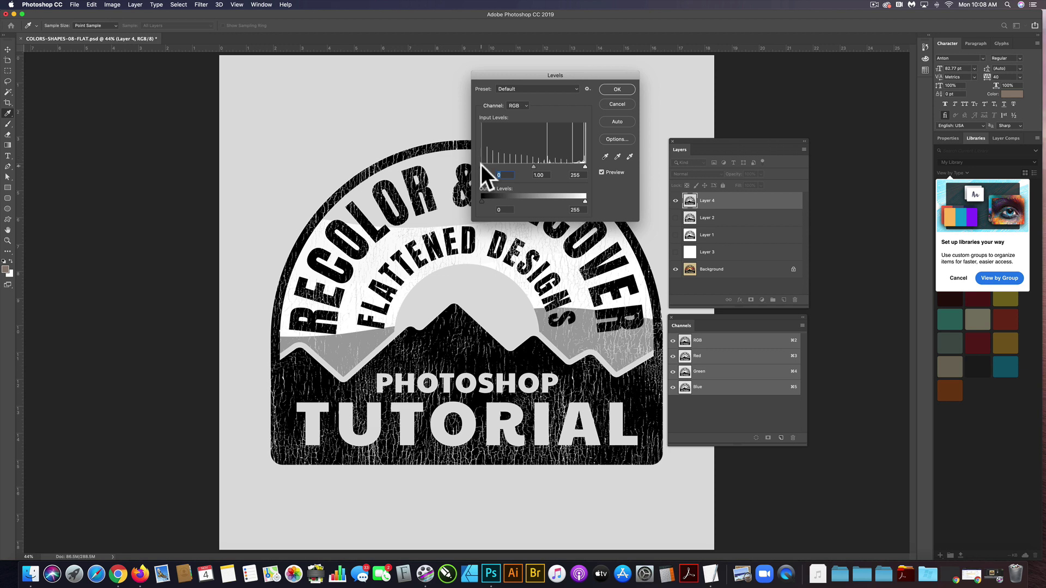
drag(481, 165, 528, 164)
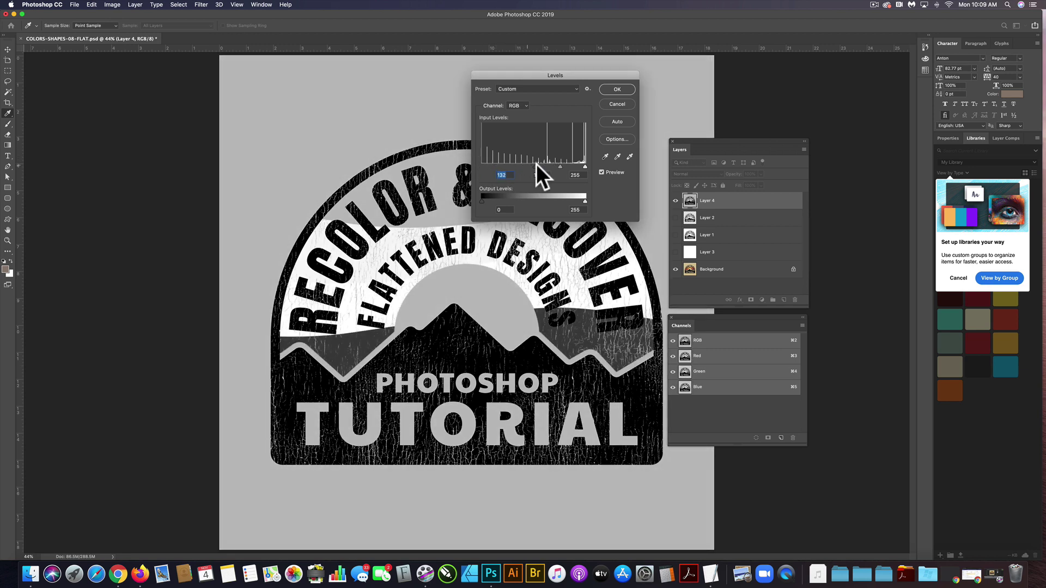
drag(536, 164, 548, 164)
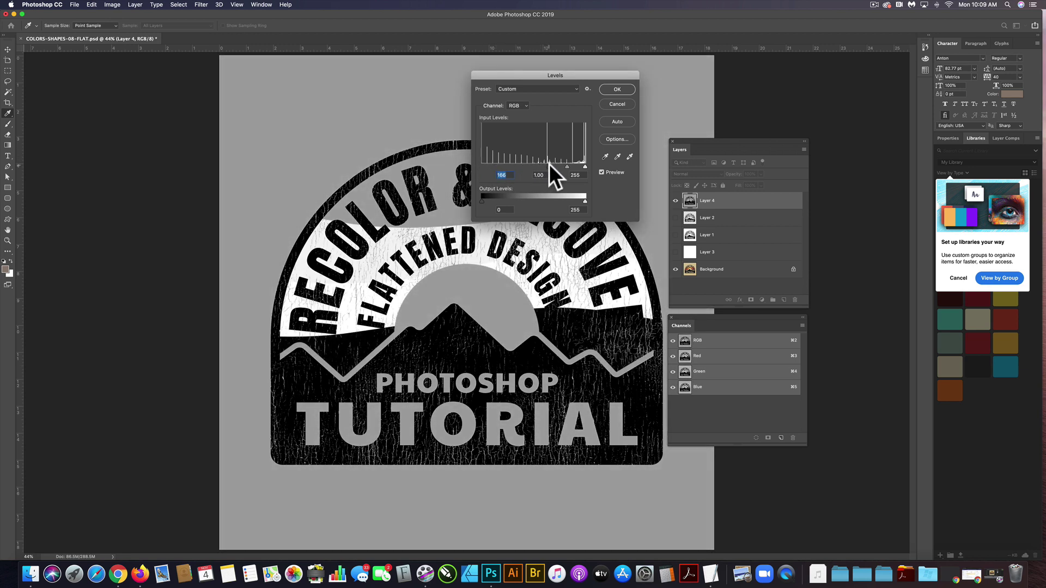
drag(585, 165, 563, 165)
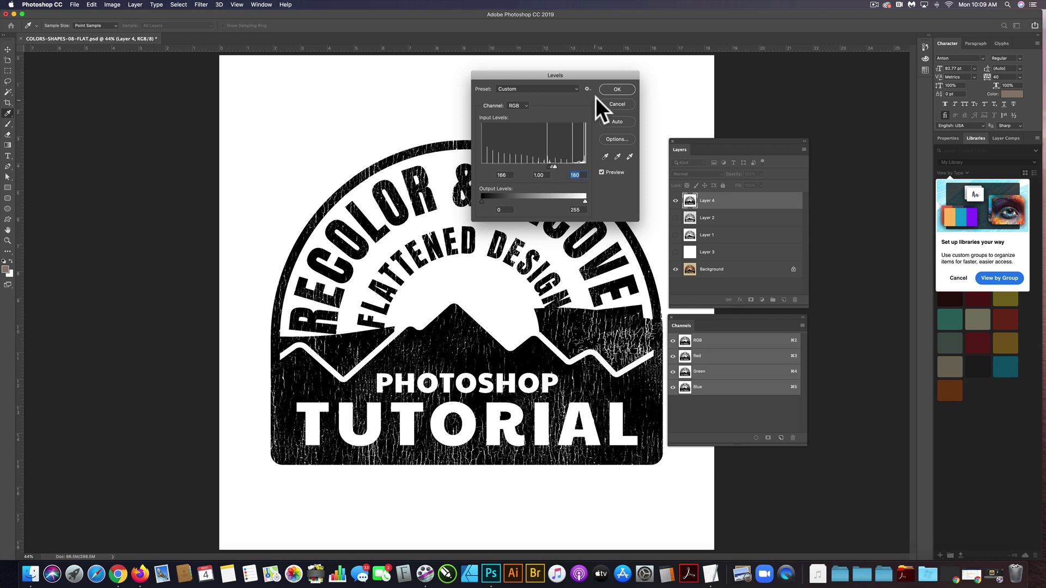
click(615, 90)
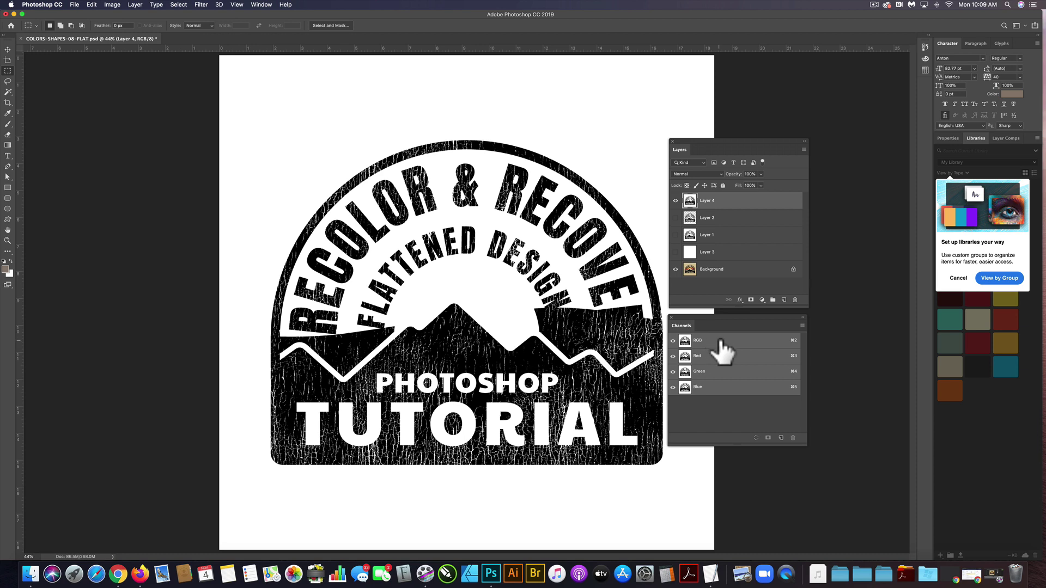
Load the RGB luminosity selection, hide Layer 4, add Layer 5, and sample the badge's brownish gray
drag(714, 339, 708, 342)
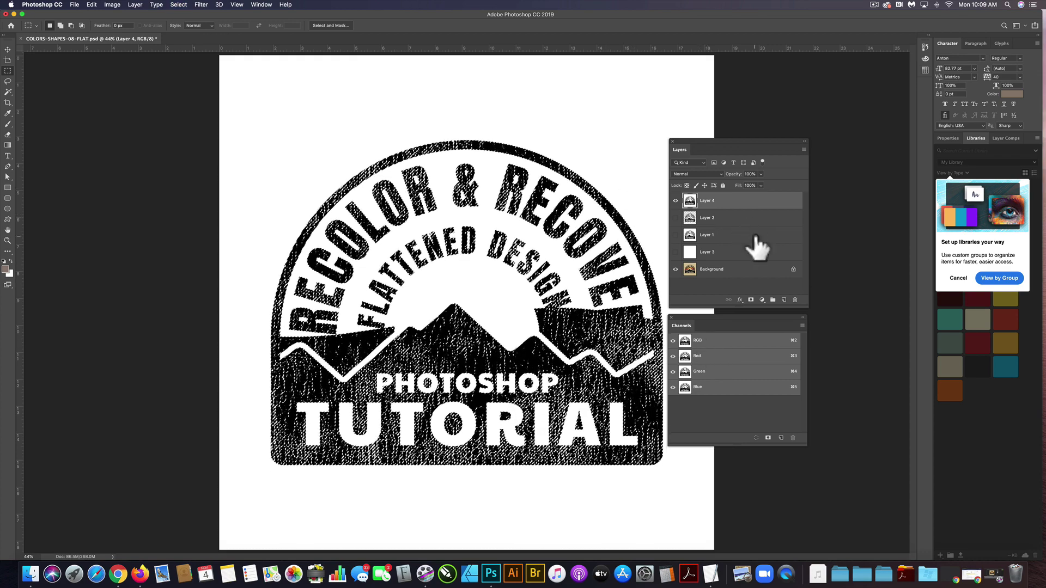
click(675, 201)
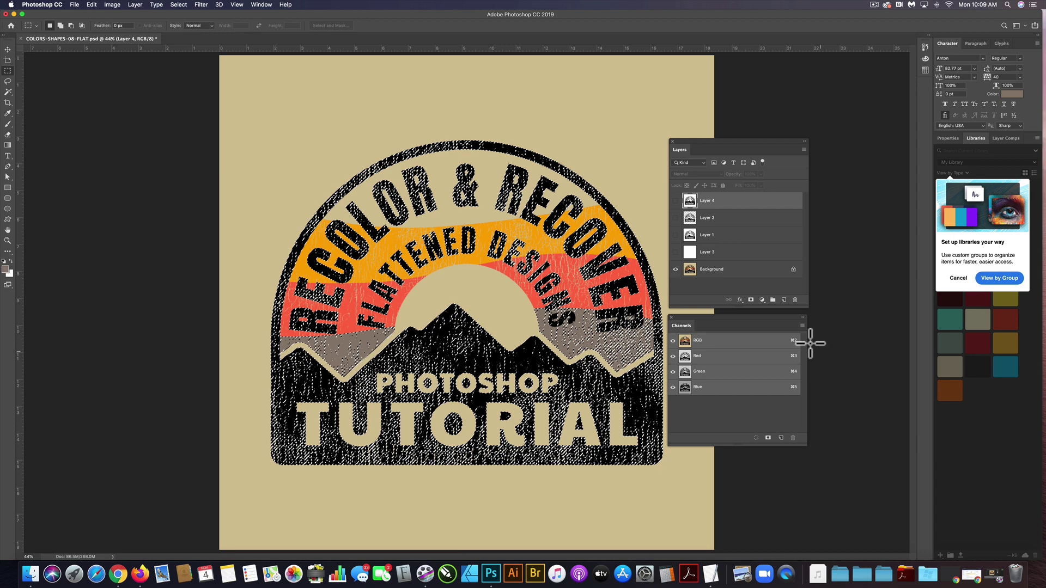
click(784, 299)
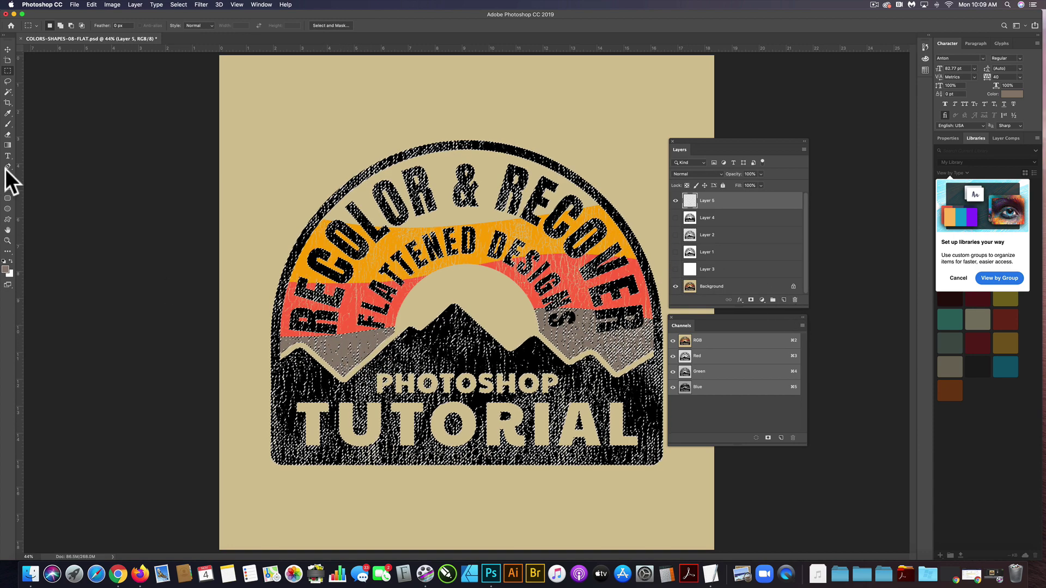
click(7, 113)
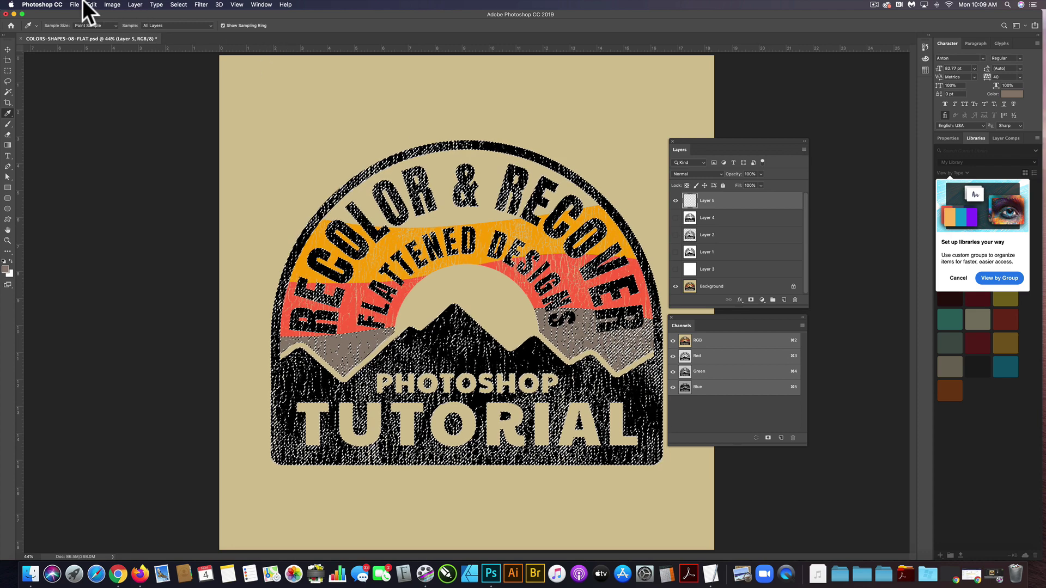
click(675, 286)
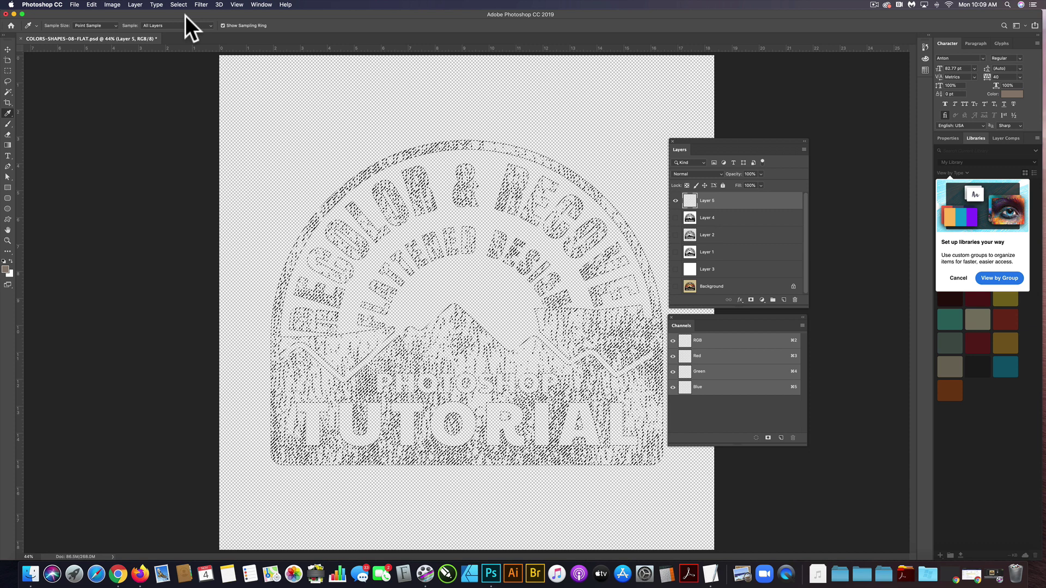
Fill Layer 5's selection with the sampled brownish gray #8d8072
click(92, 4)
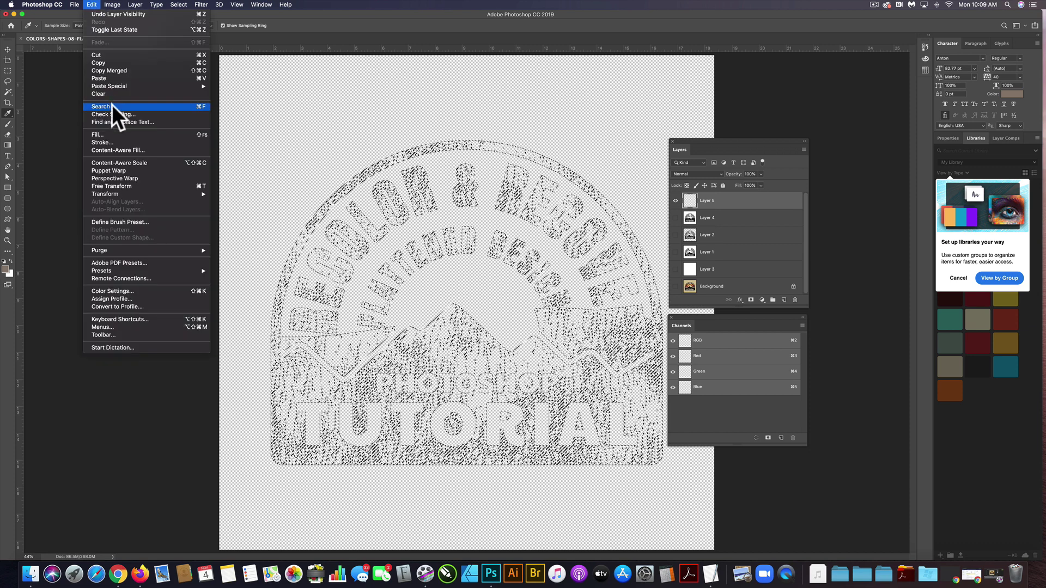
click(111, 135)
click(544, 235)
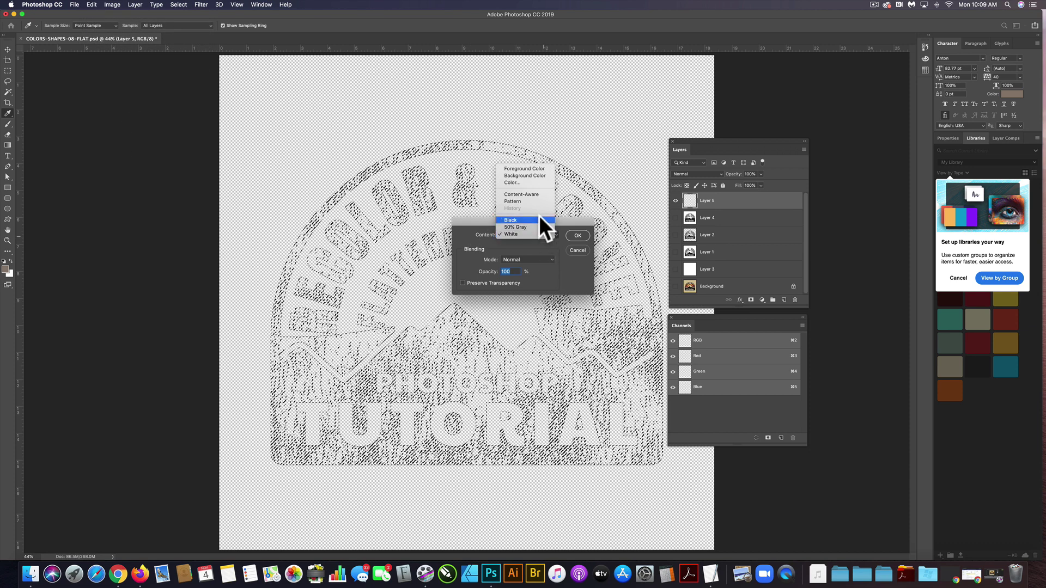
click(531, 182)
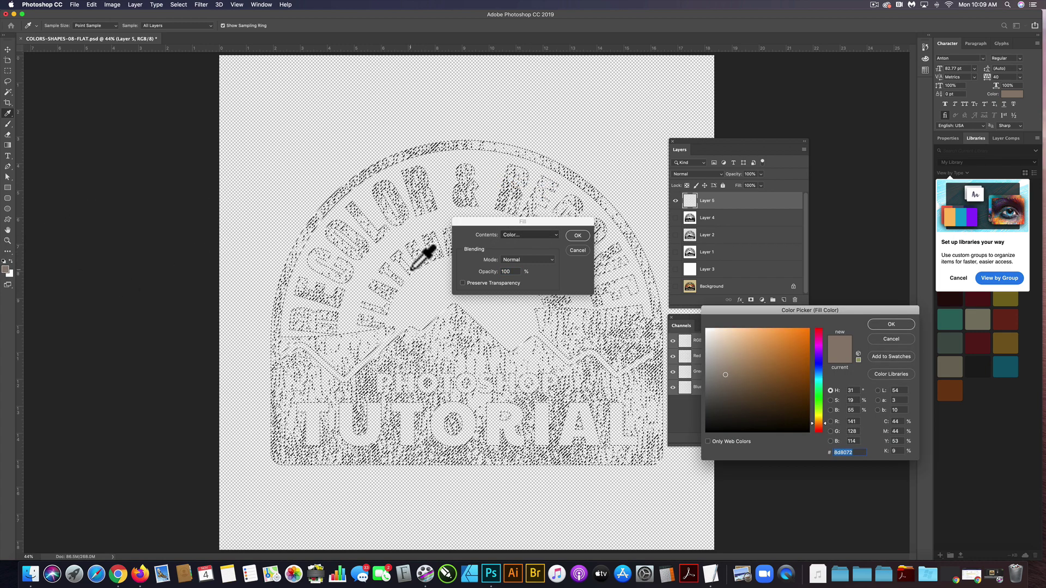
key(Return)
key(Return)
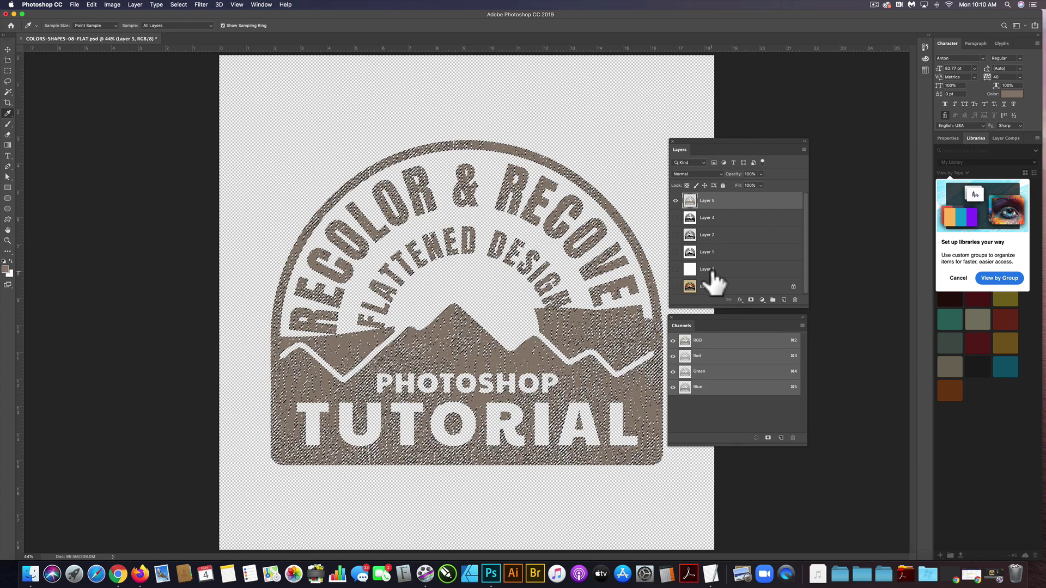
click(702, 272)
Show Layer 3's white backdrop and move Layer 2 above Layer 5
click(676, 269)
key(m)
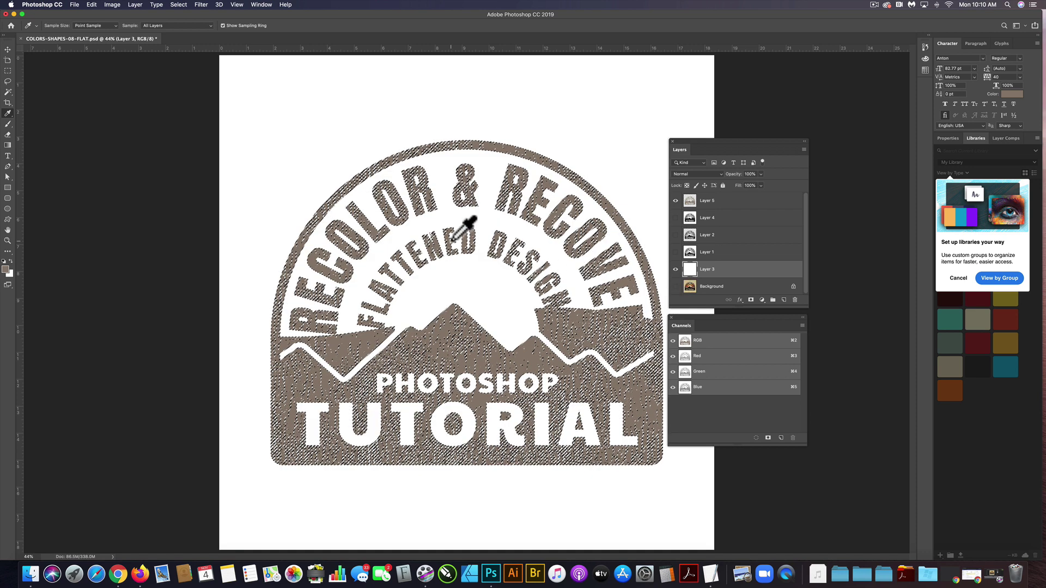
click(727, 235)
drag(725, 231, 725, 196)
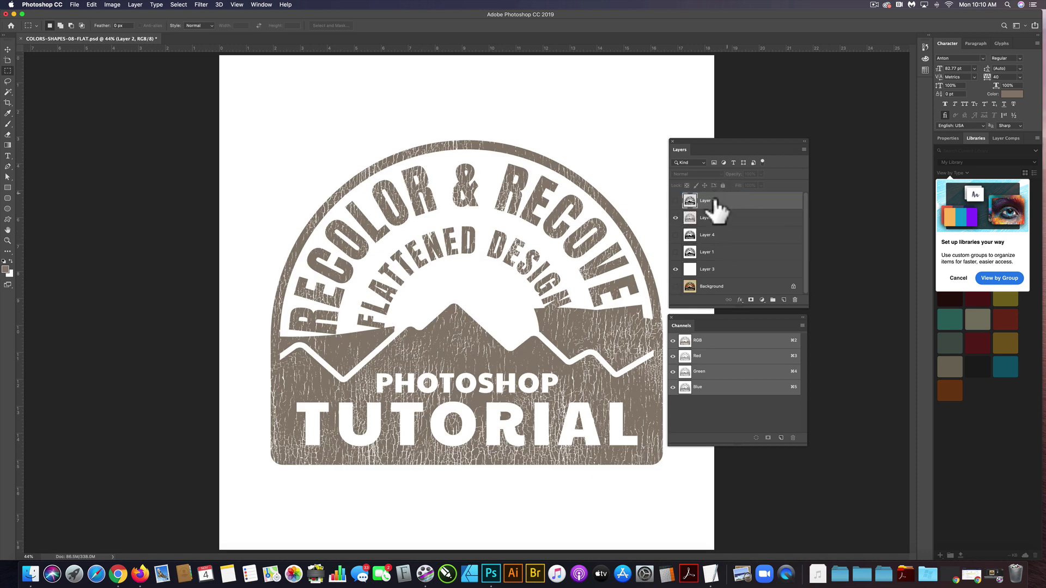
Load Layer 2's transparency as a selection and delete that area from Layer 5
click(675, 200)
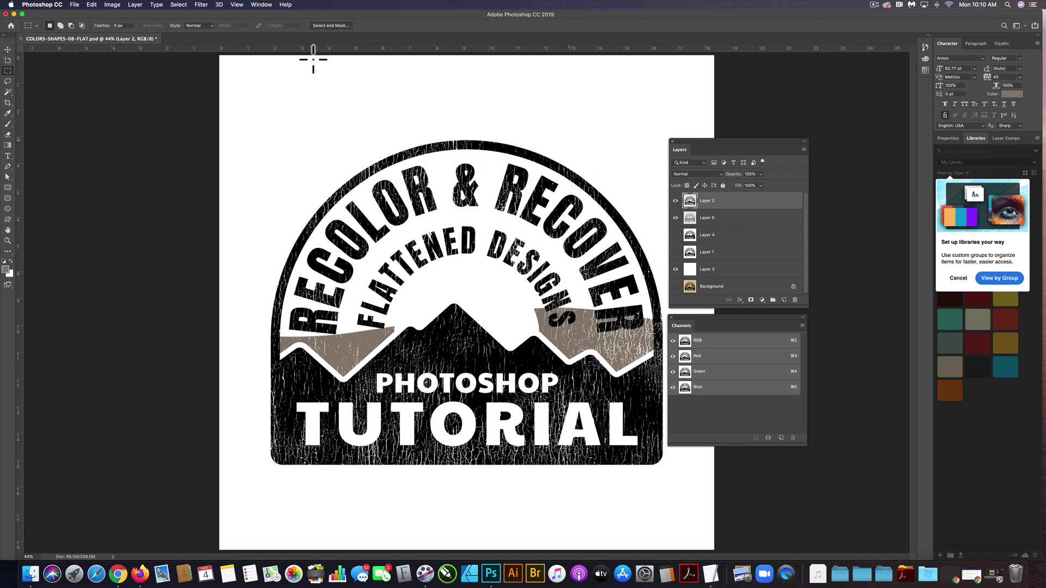
click(179, 4)
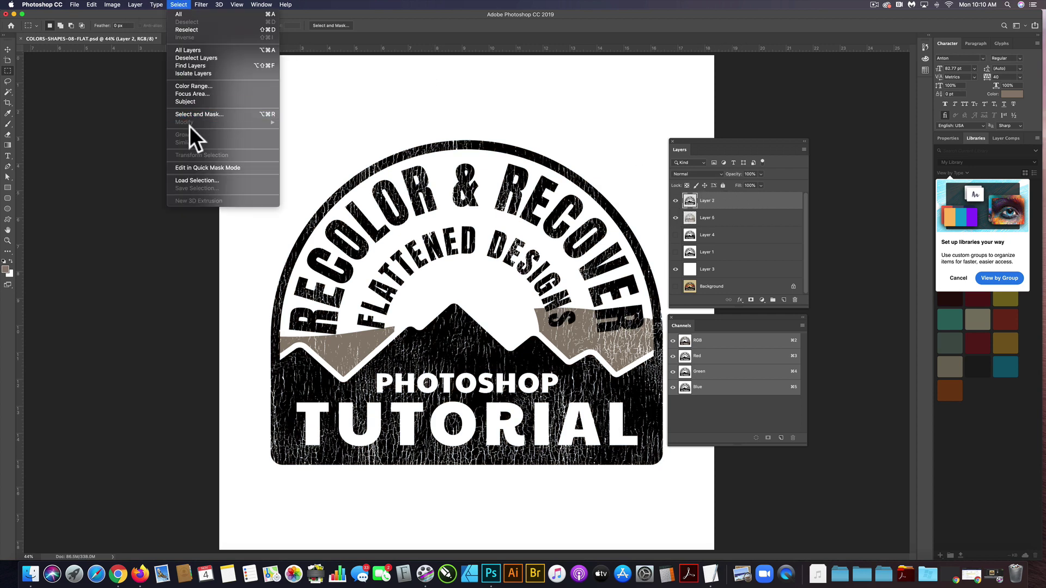
click(199, 180)
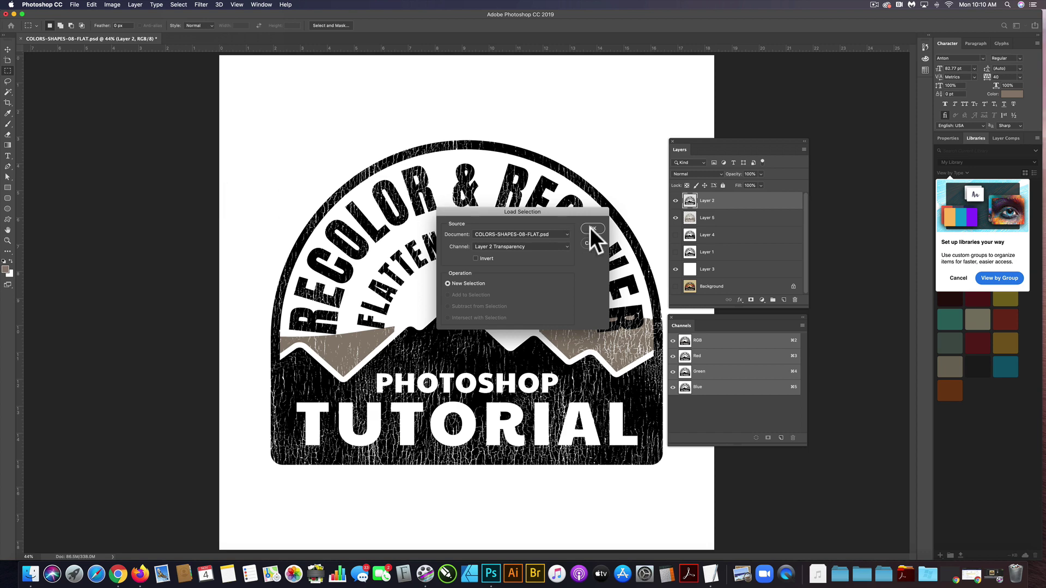
click(594, 228)
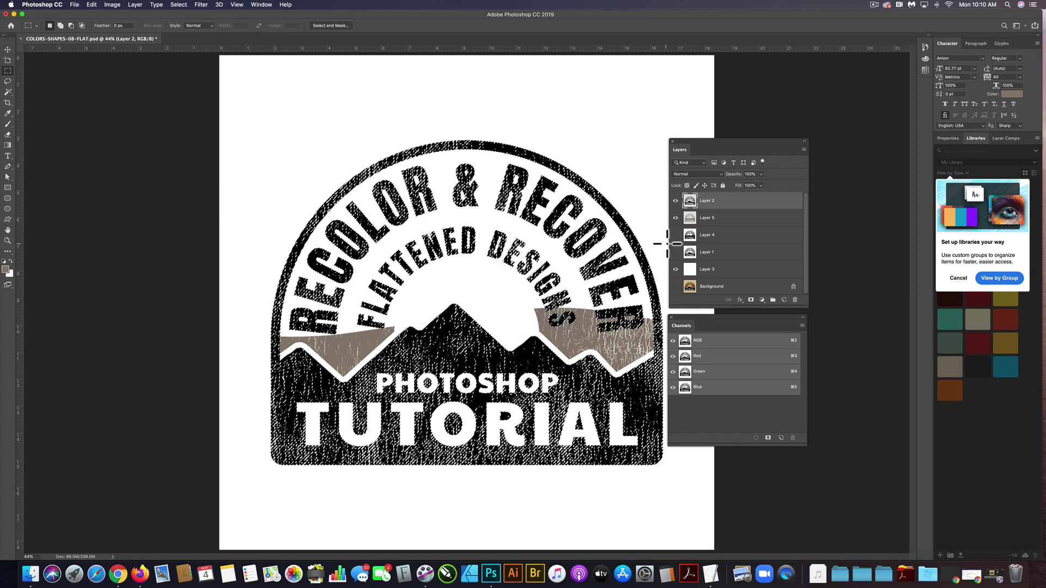
click(676, 201)
click(728, 217)
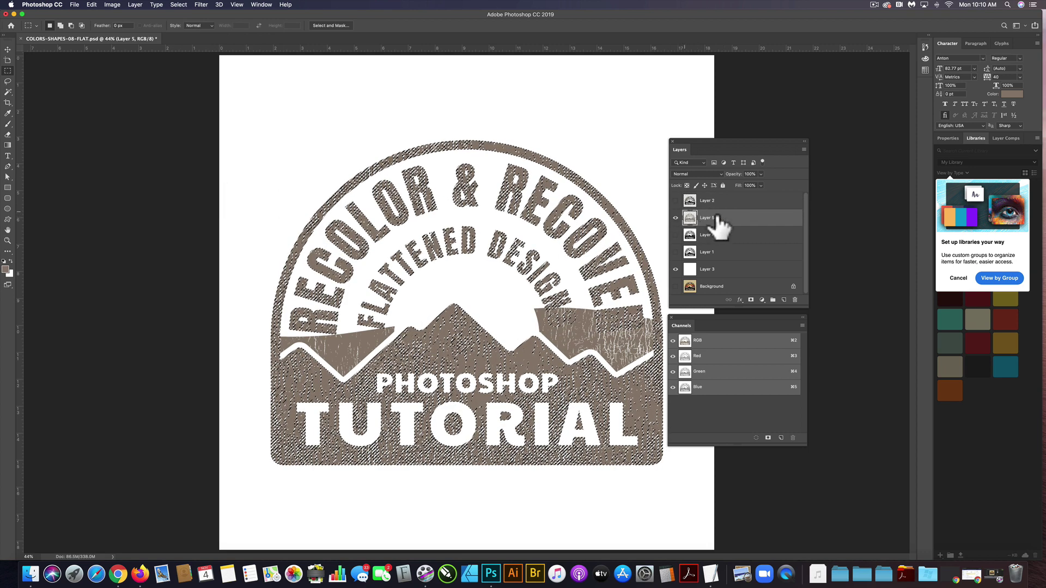
key(Delete)
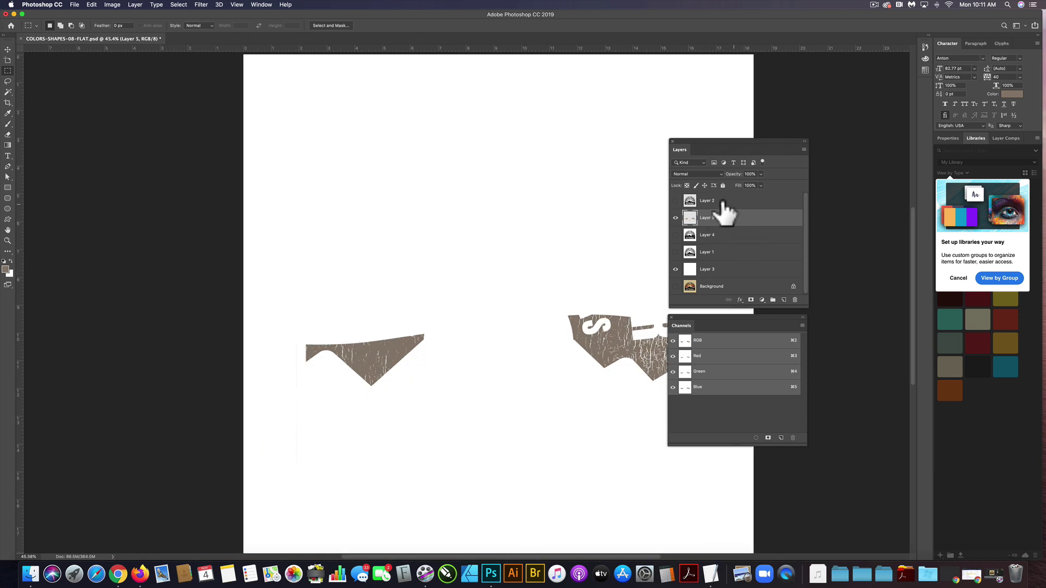
Compare Layers 2 and 5, then hide Layers 2, 5 and 3 so only the Background shows
click(670, 200)
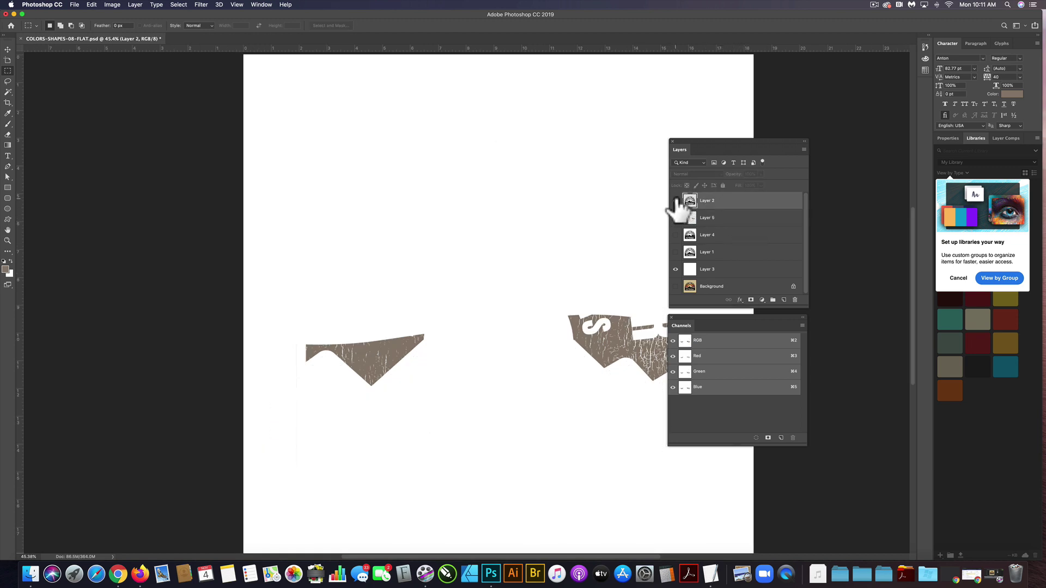
click(675, 201)
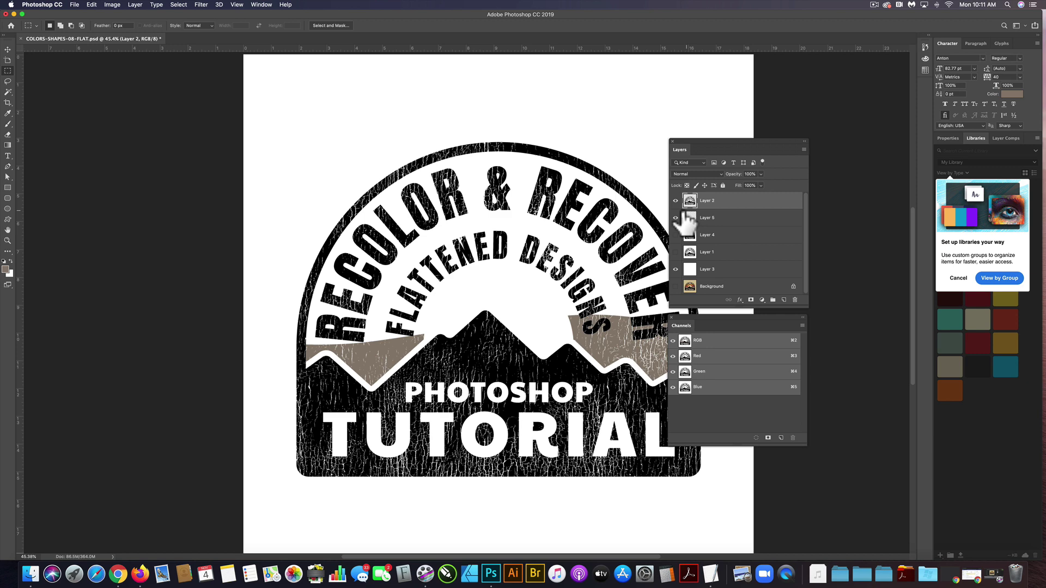
alt+click(675, 218)
alt+click(675, 218)
drag(675, 201, 676, 292)
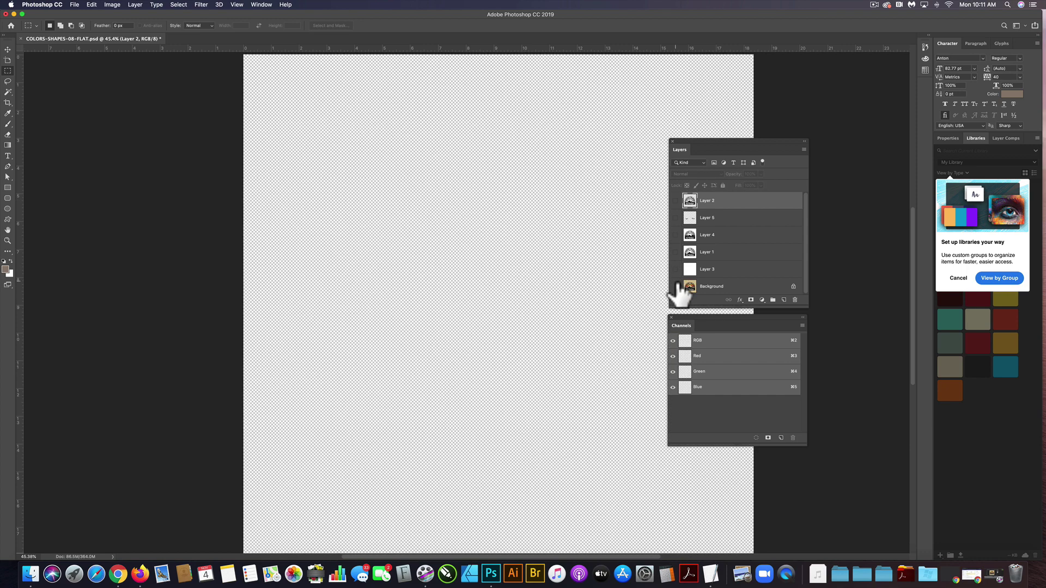
click(675, 286)
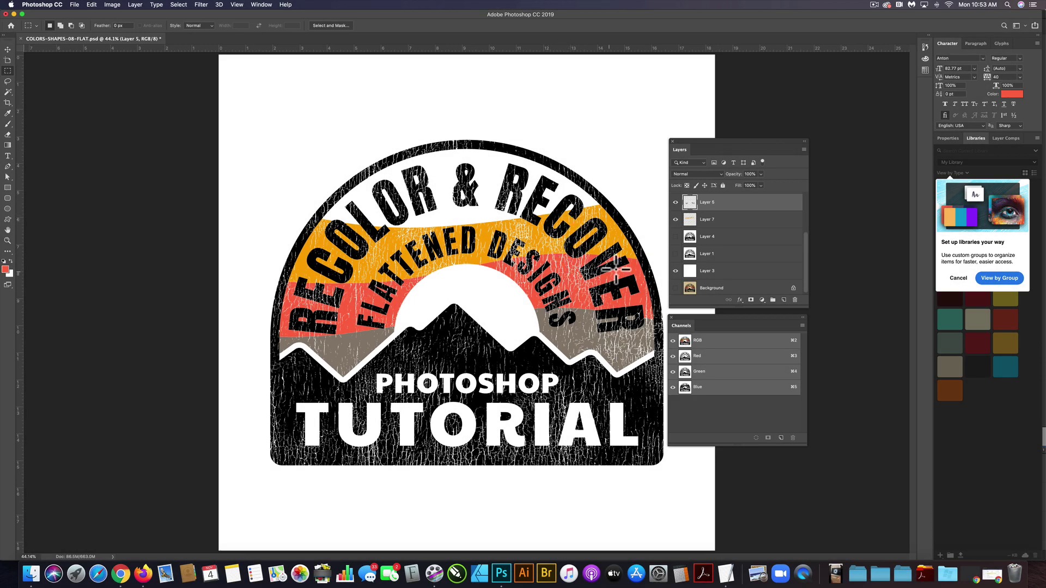
drag(805, 263, 805, 228)
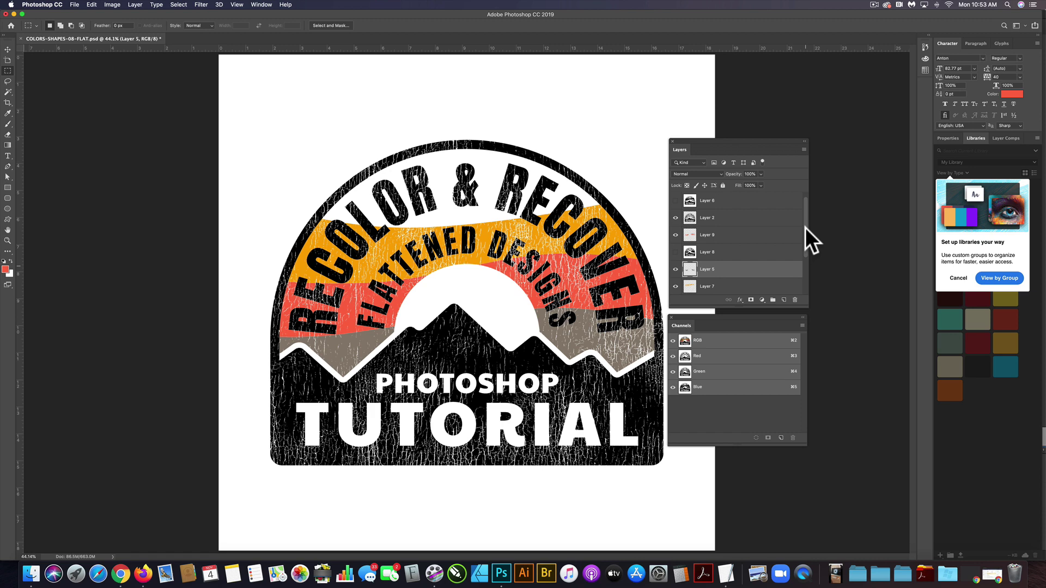
click(702, 219)
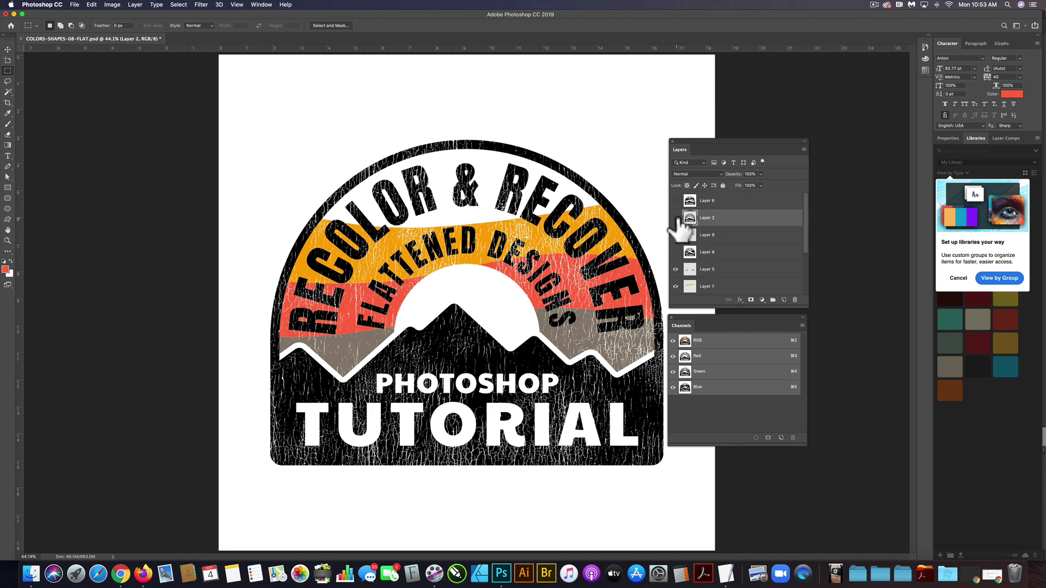
click(675, 235)
click(675, 234)
scroll(737, 256, down, 2)
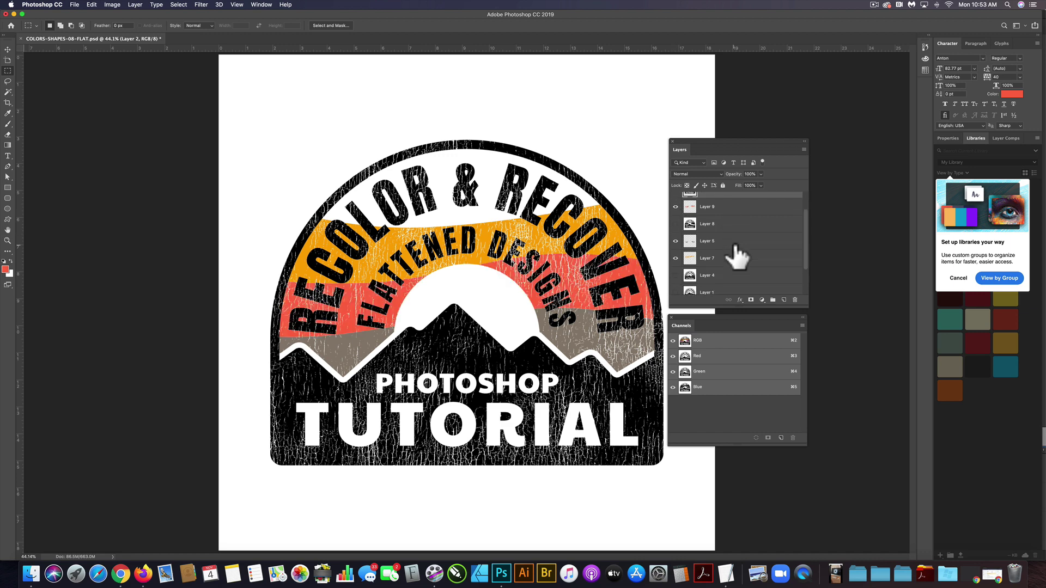
click(697, 243)
click(676, 241)
click(676, 241)
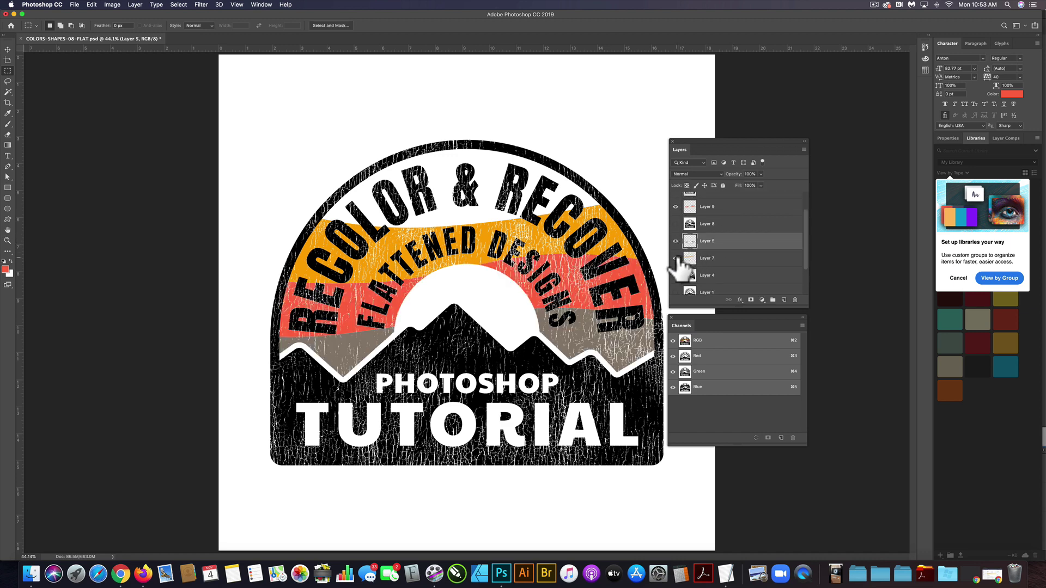
click(676, 258)
click(676, 258)
scroll(752, 280, down, 2)
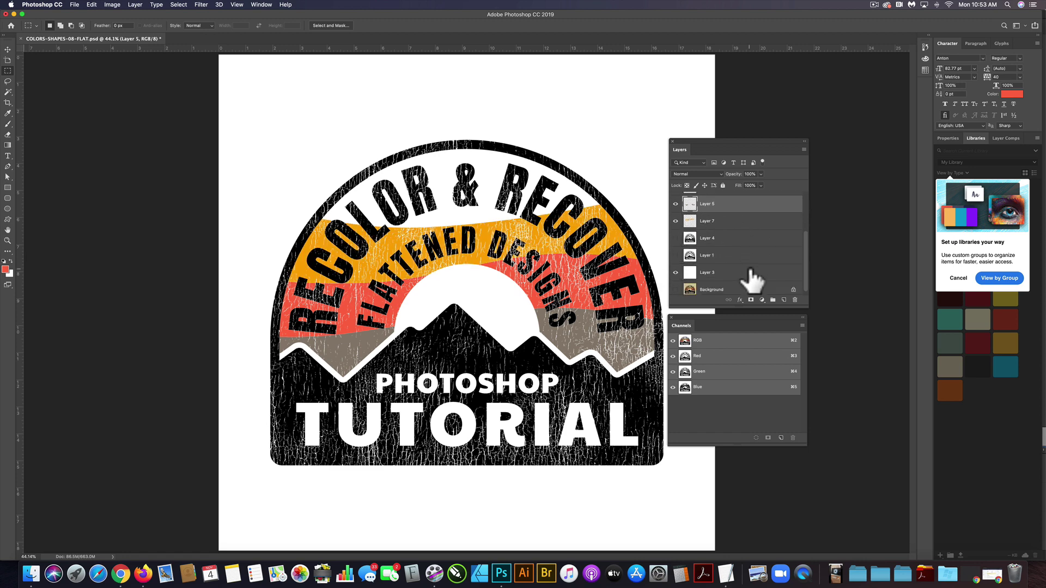
click(676, 269)
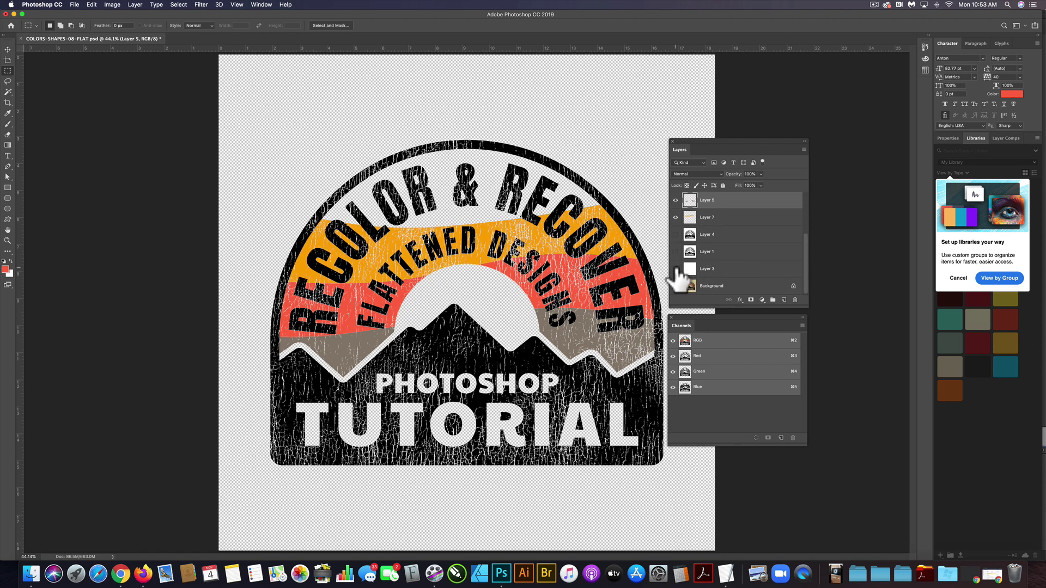
click(676, 269)
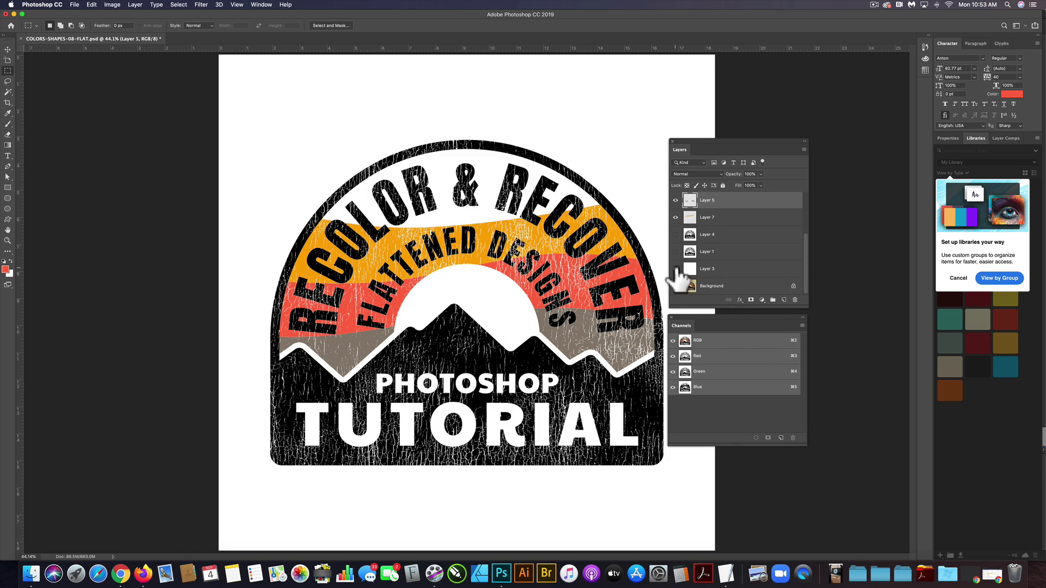
click(732, 273)
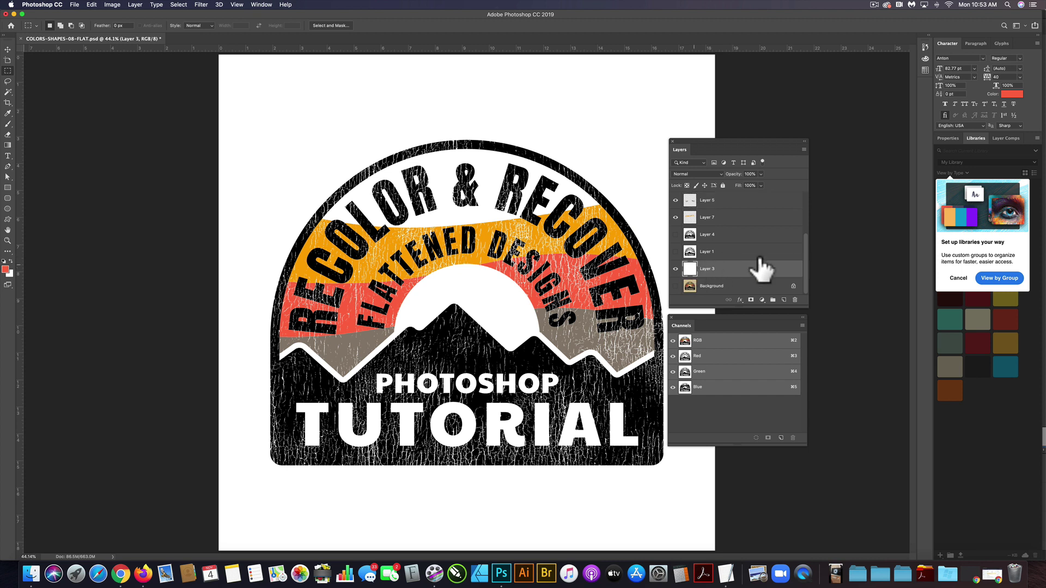
Give Layer 3 a light gray #a4a3a3 Color Overlay layer style
click(137, 3)
mouse_move(233, 89)
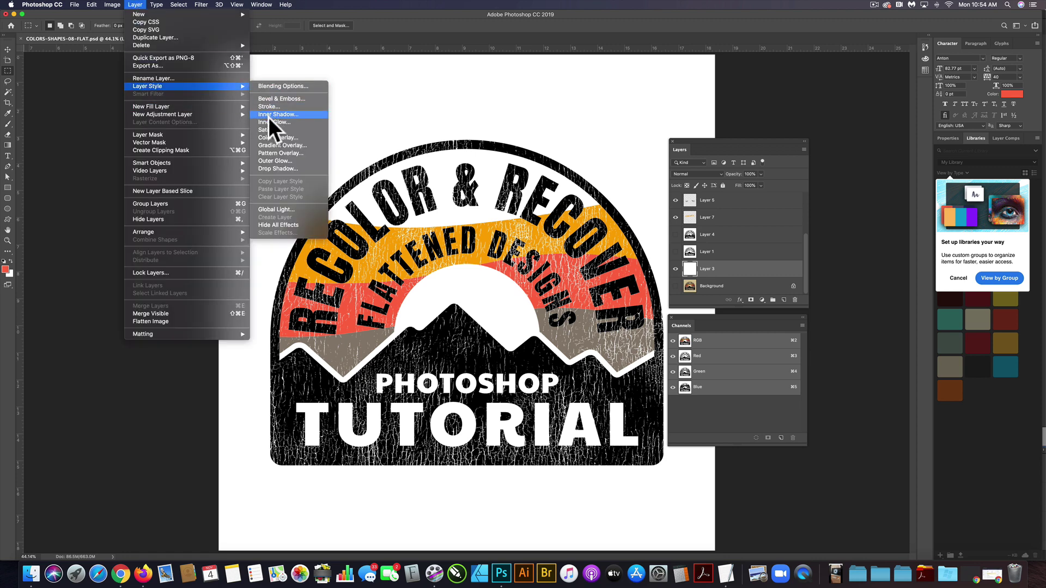
click(270, 138)
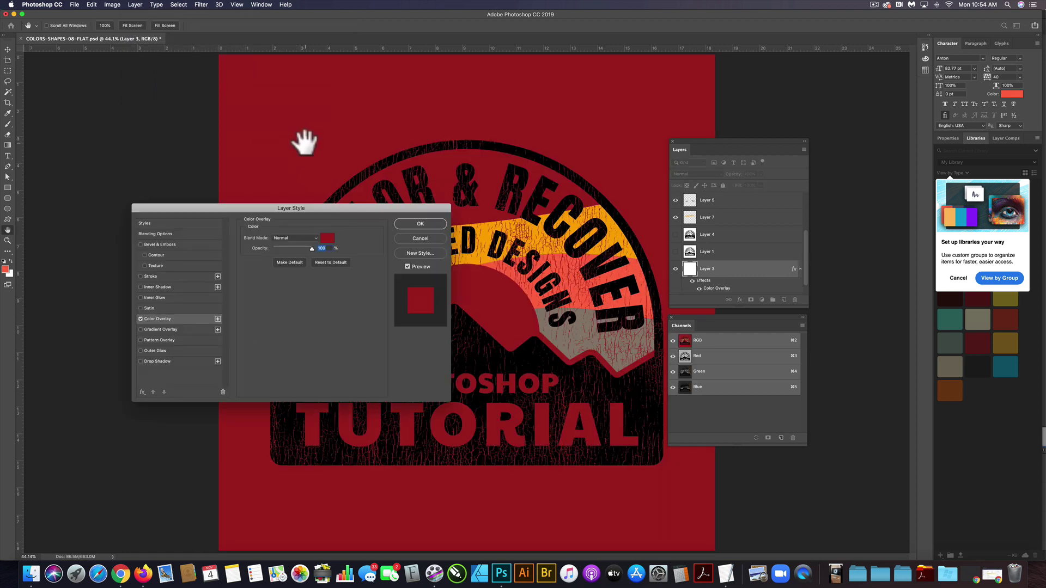
click(327, 238)
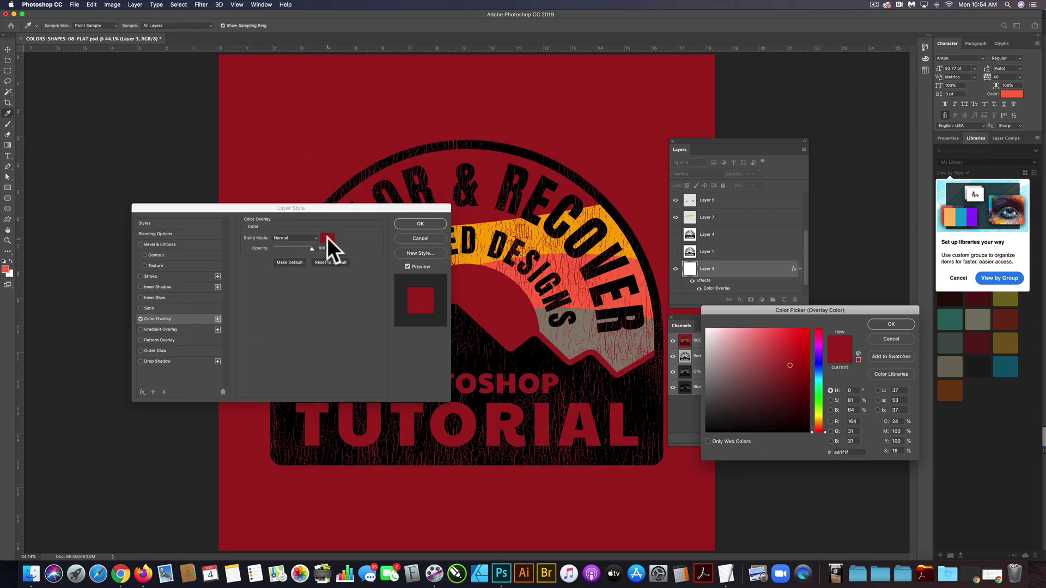
click(720, 391)
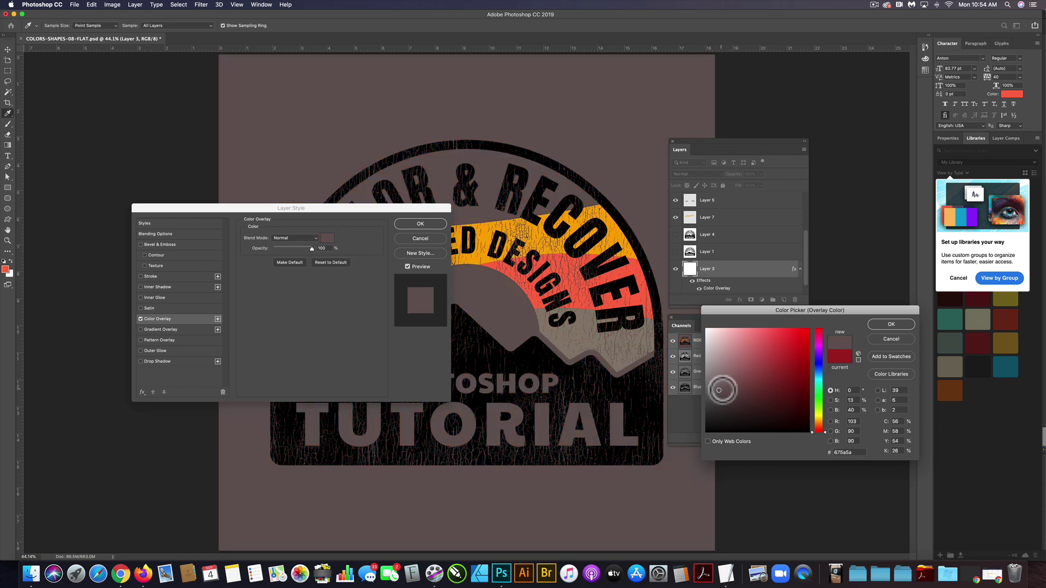
drag(720, 391, 707, 366)
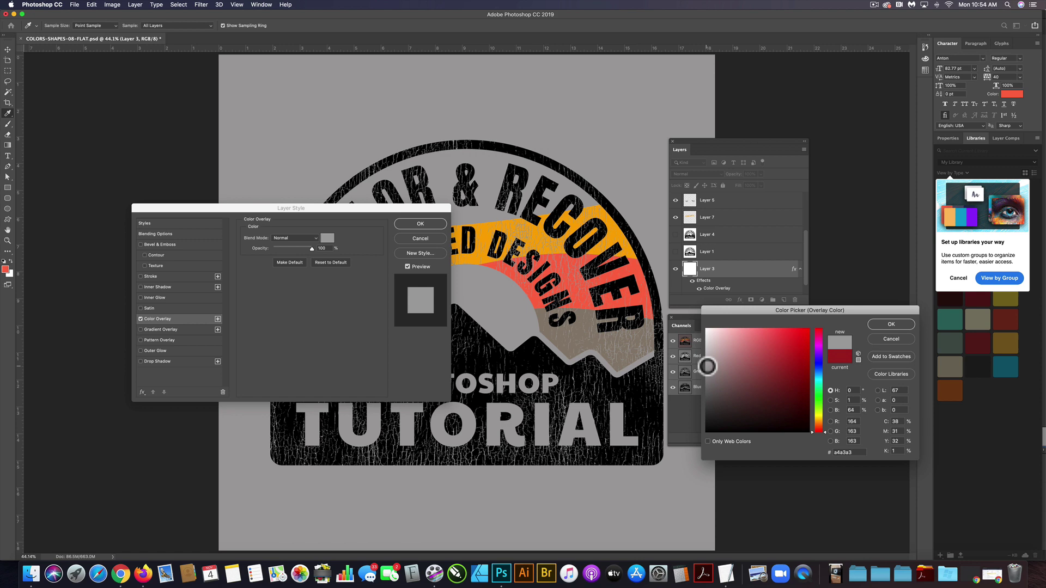
click(872, 325)
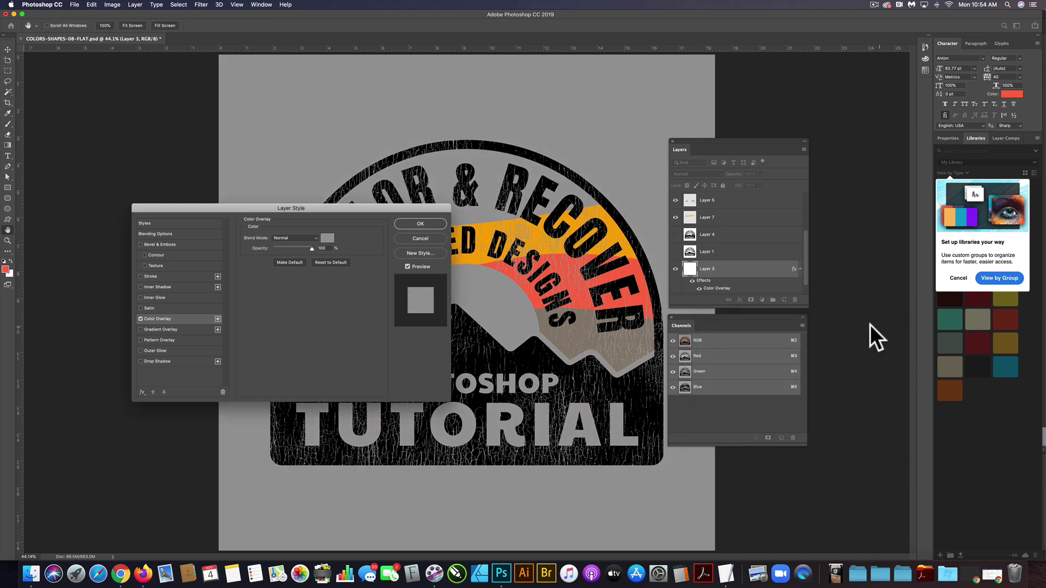
click(428, 223)
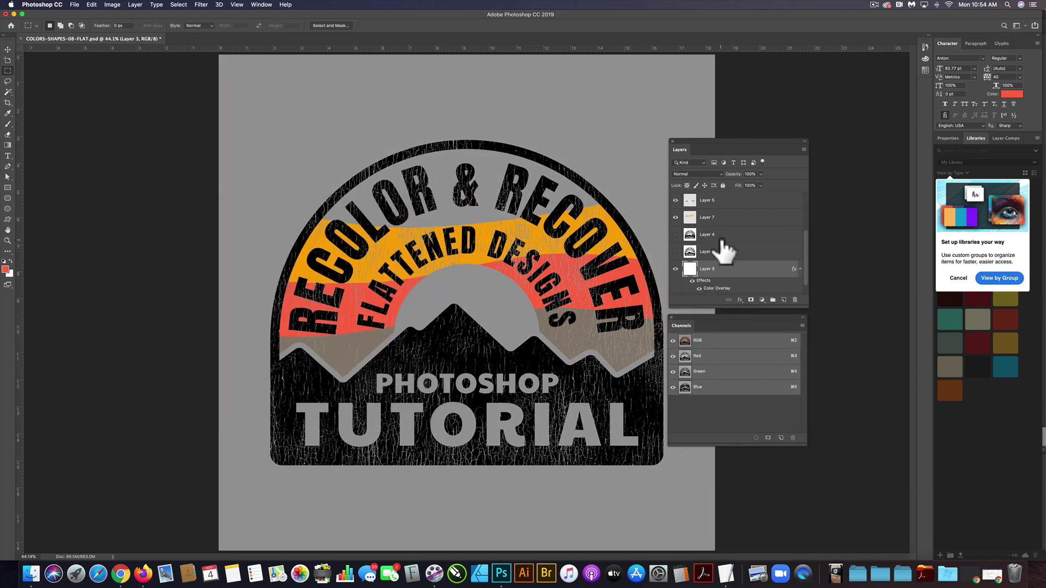
scroll(706, 259, up, 4)
click(709, 272)
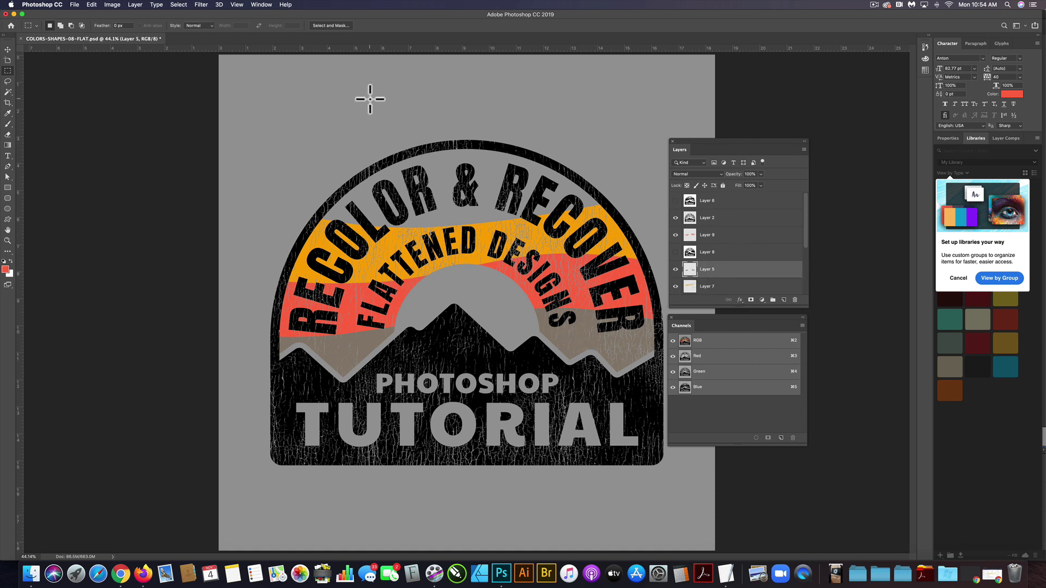
Apply a dark red Color Overlay layer style to Layer 5's brown-gray band
click(135, 4)
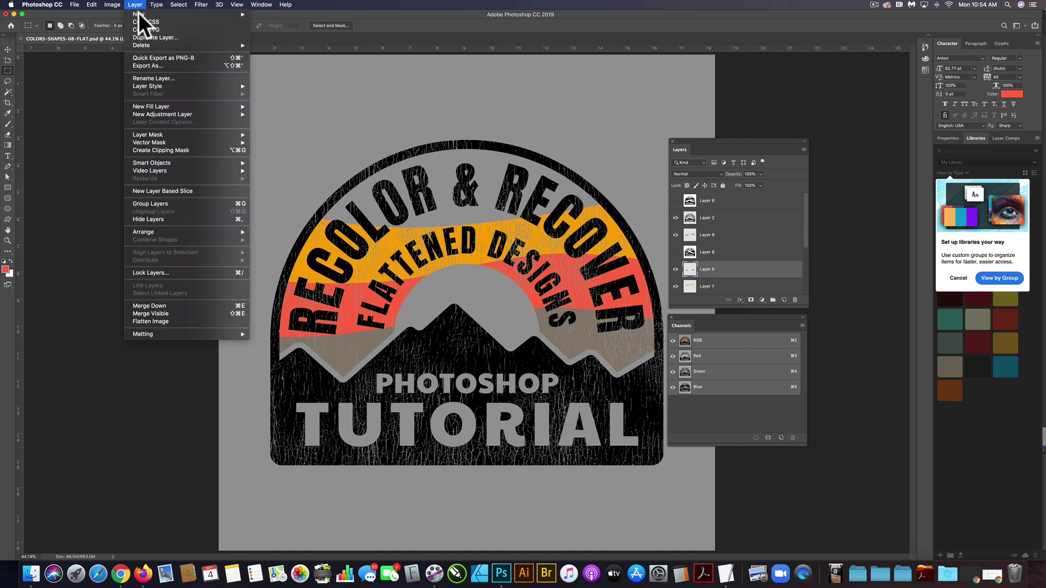
mouse_move(155, 86)
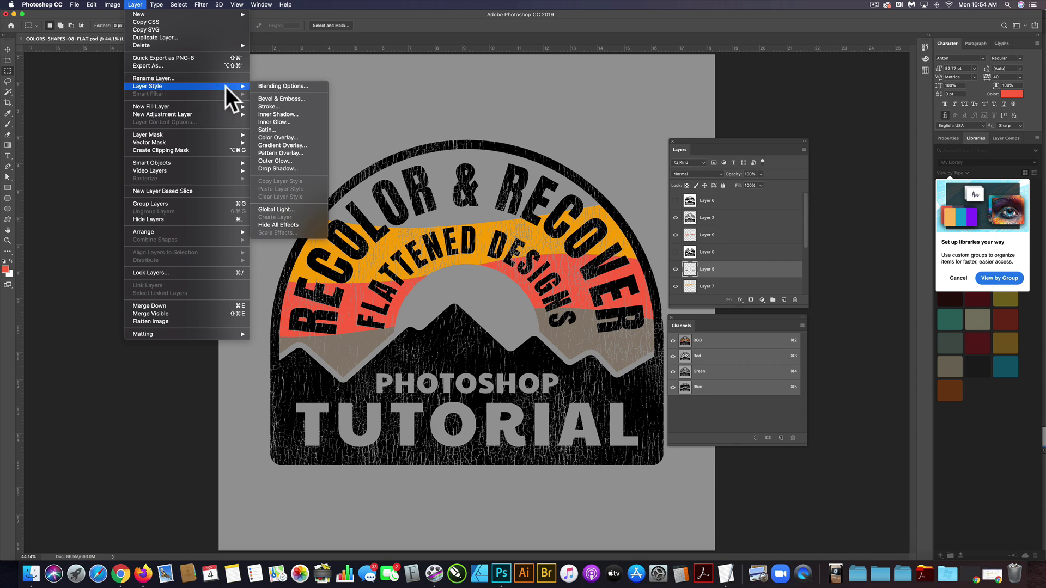
click(274, 138)
click(327, 238)
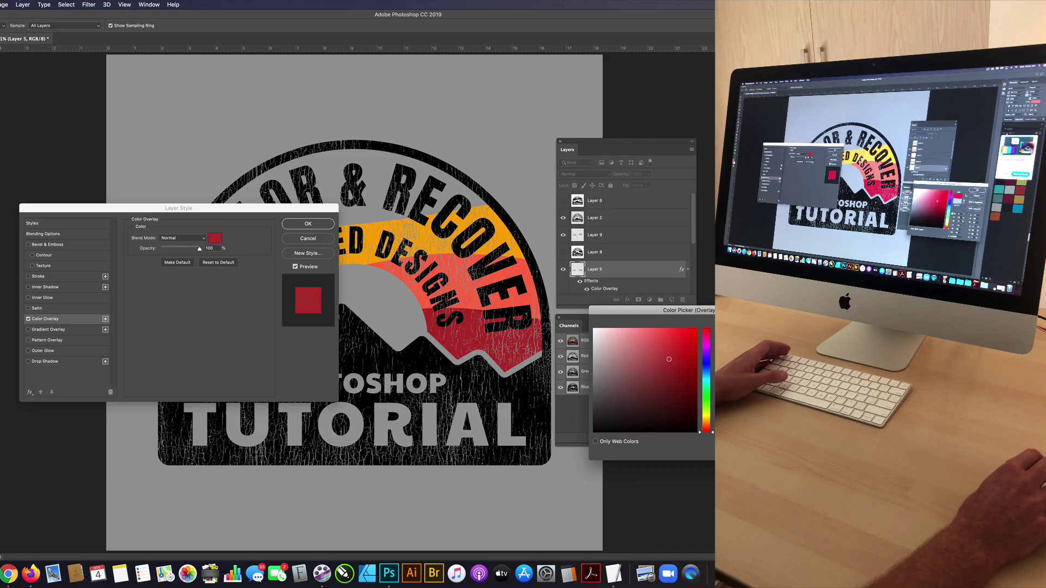
key(Return)
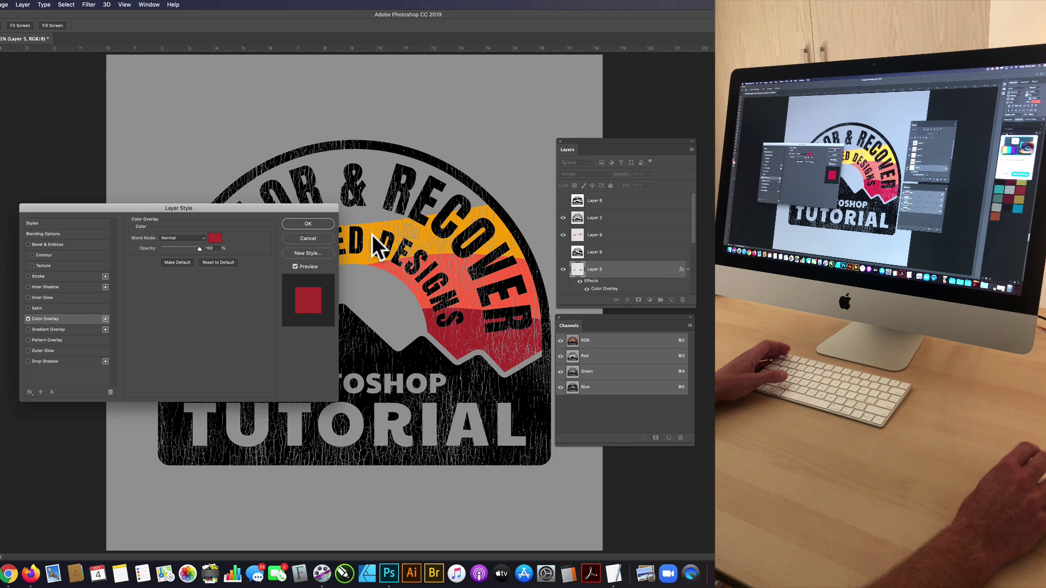
click(309, 224)
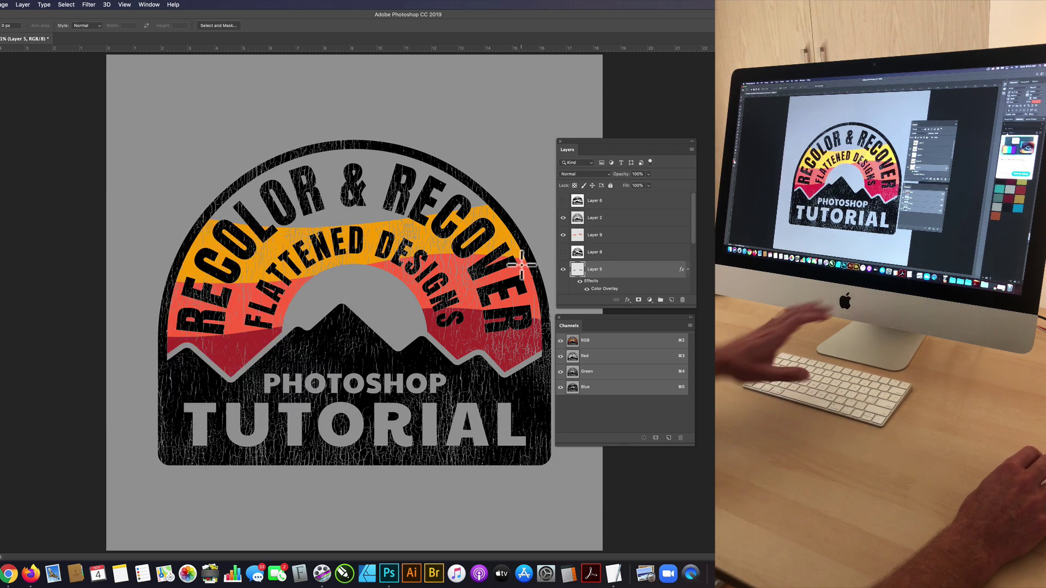